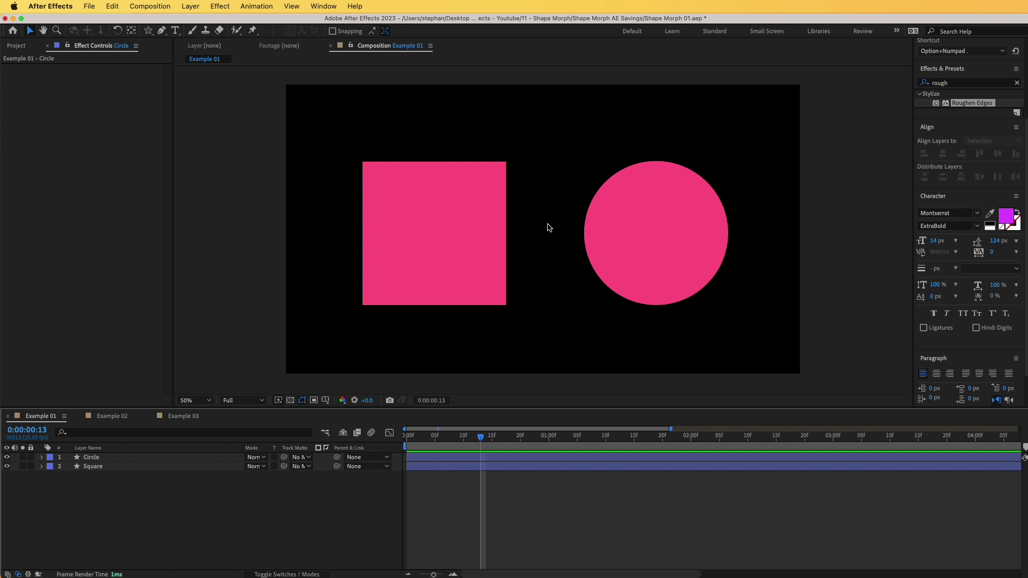
Step: Centre the pink square horizontally and vertically in the composition
{"action": "left_click", "coordinate": [425, 246]}
{"action": "key", "text": "Return"}
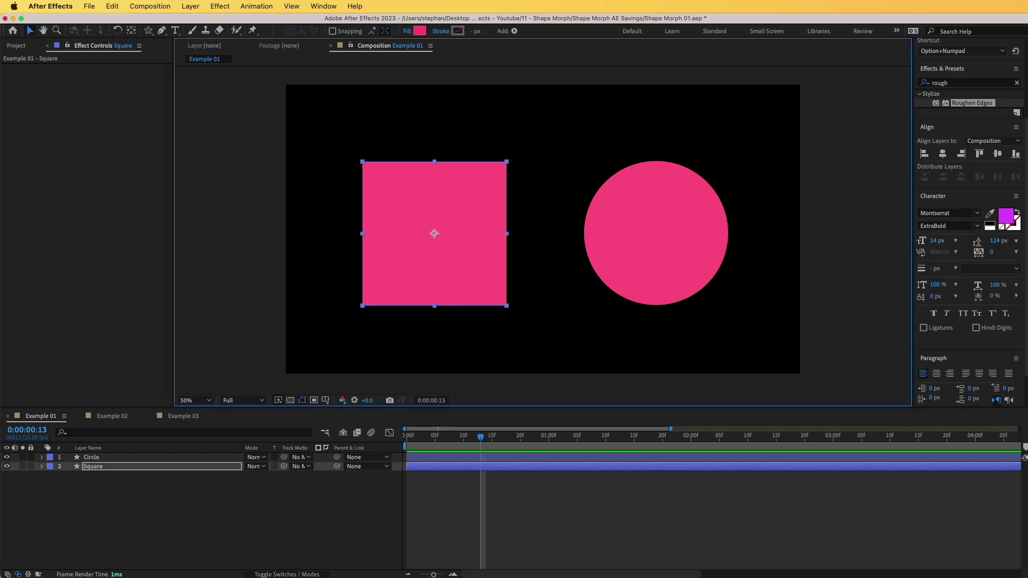
{"action": "left_click", "coordinate": [944, 155]}
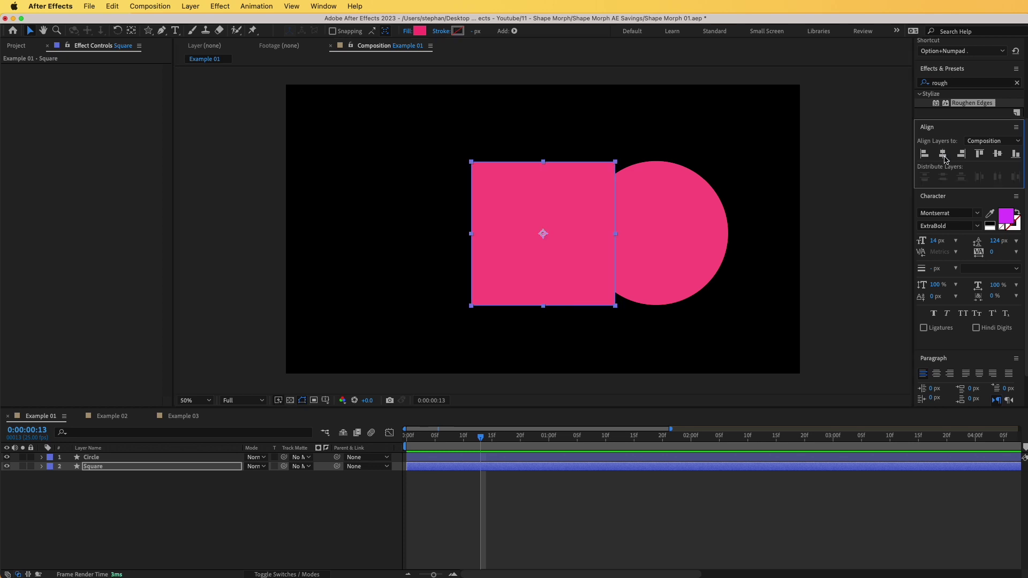
{"action": "left_click", "coordinate": [998, 157]}
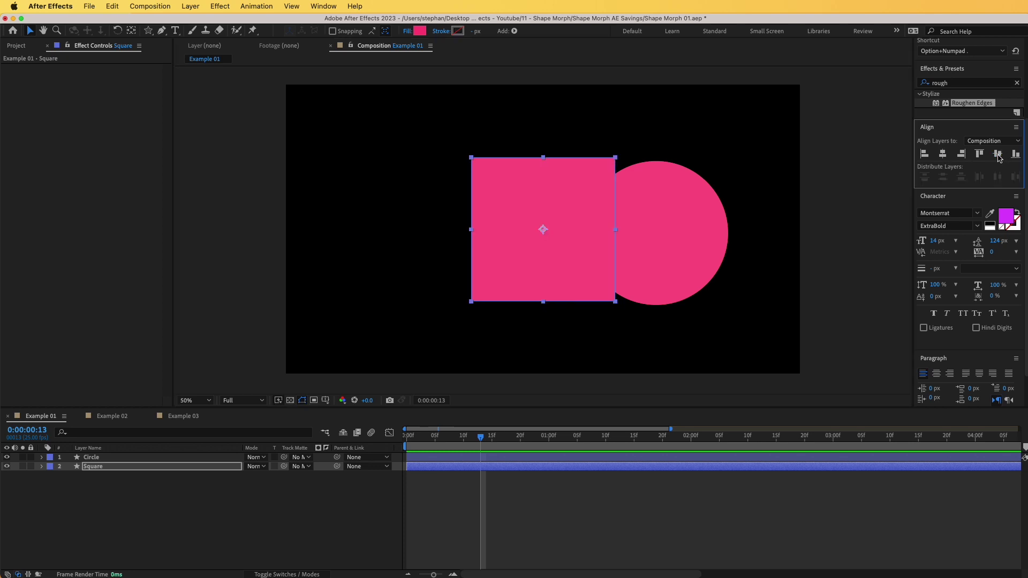
Step: Centre the circle horizontally and vertically in the composition so it overlaps the square
{"action": "left_click", "coordinate": [666, 265]}
{"action": "left_click", "coordinate": [942, 155]}
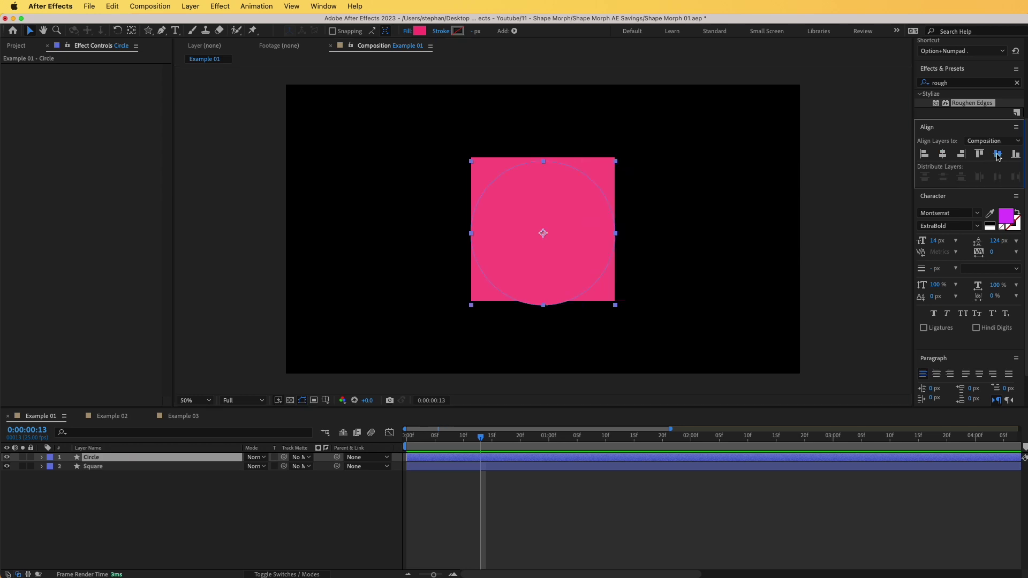
{"action": "left_click", "coordinate": [998, 155]}
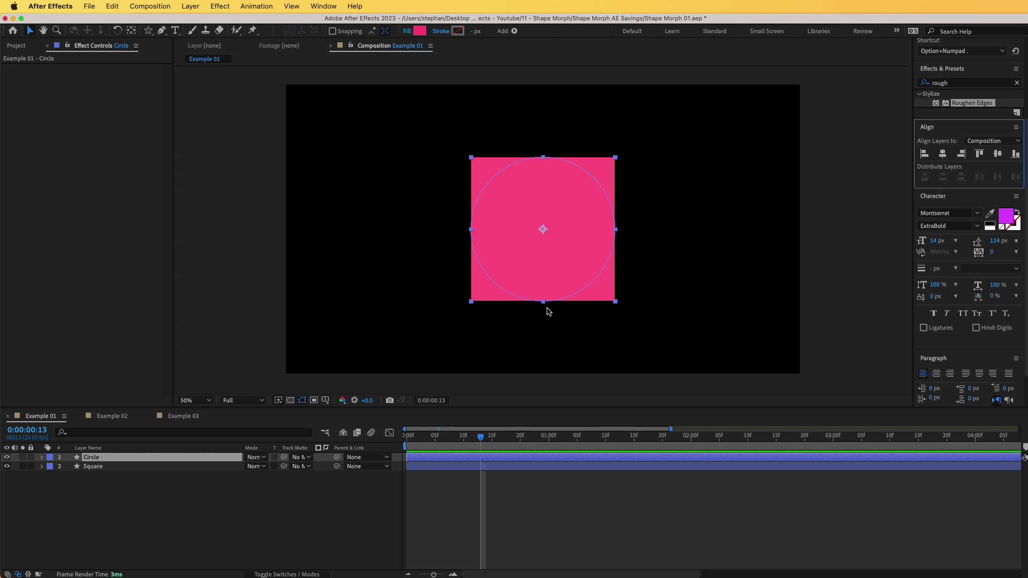
Step: Hide the Circle layer and select the Square layer
{"action": "left_click", "coordinate": [268, 485]}
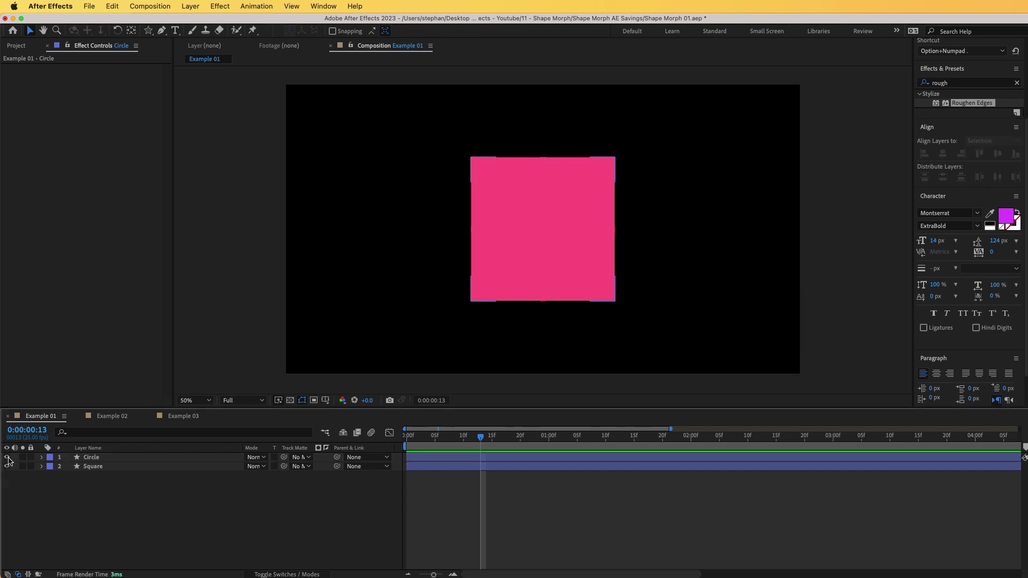
{"action": "left_click", "coordinate": [7, 457]}
{"action": "left_click", "coordinate": [94, 466]}
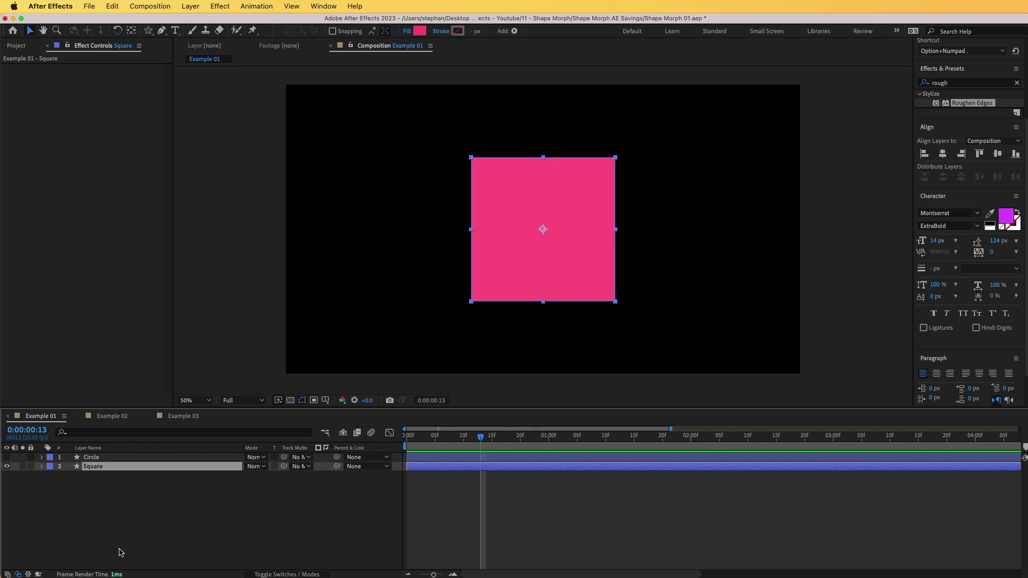
{"action": "left_click", "coordinate": [446, 442]}
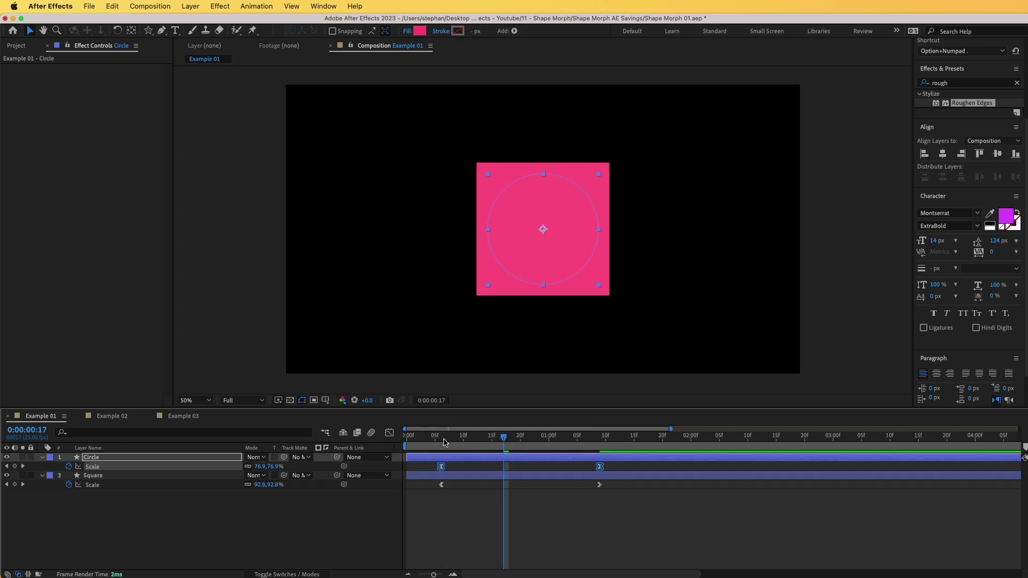
{"action": "left_click_drag", "start_coordinate": [446, 436], "coordinate": [560, 457]}
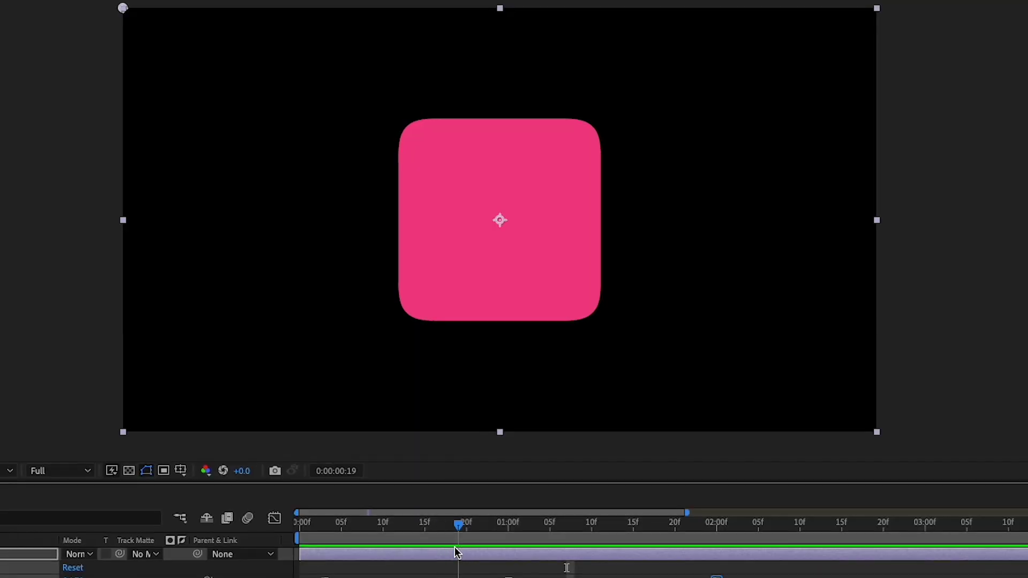
{"action": "left_click_drag", "start_coordinate": [515, 452], "coordinate": [557, 457]}
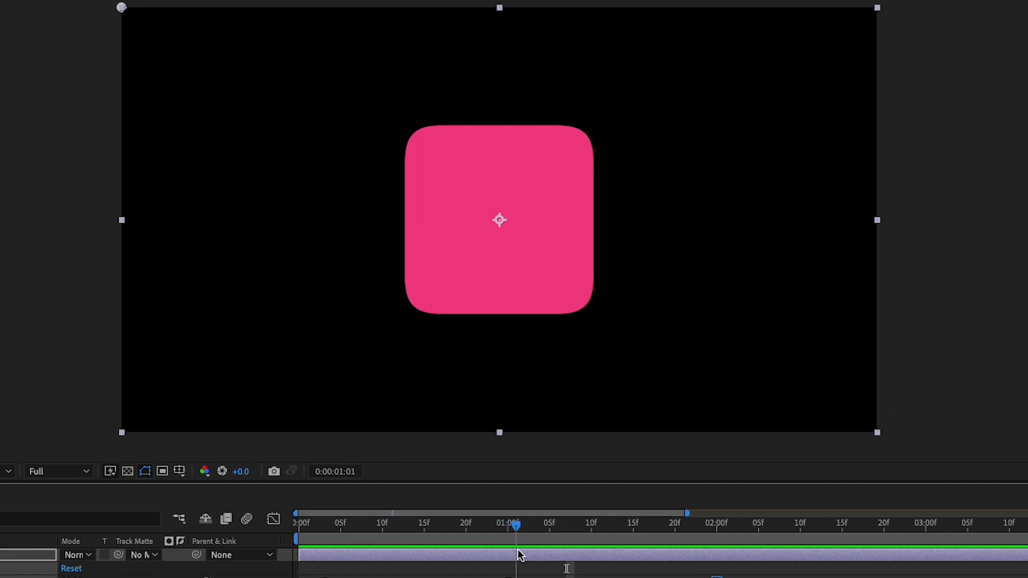
{"action": "left_click_drag", "start_coordinate": [518, 555], "coordinate": [757, 560]}
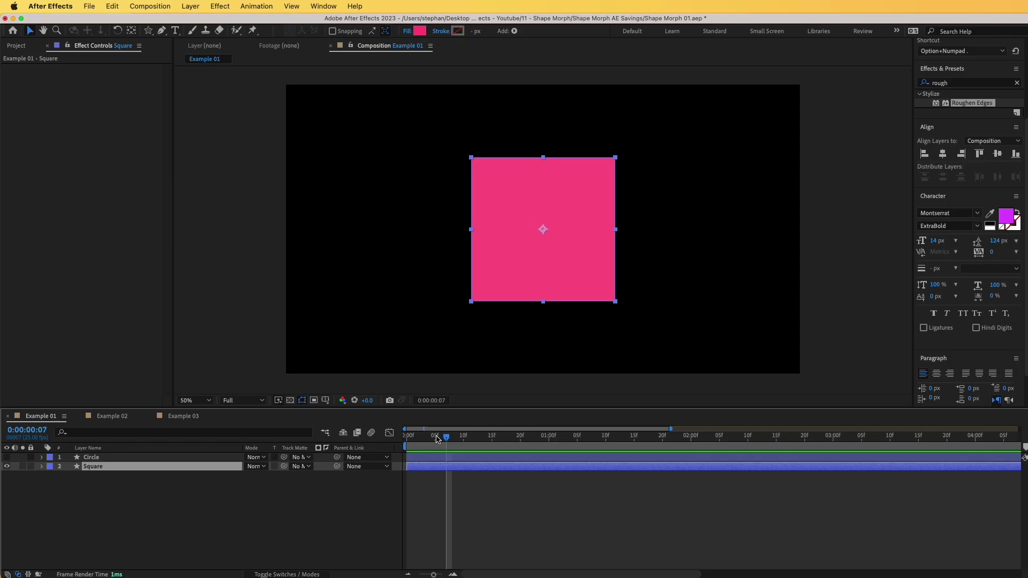
Step: Reveal the Square layer's Scale property and add a 100% keyframe at 0:00:00:06
{"action": "left_click_drag", "start_coordinate": [446, 438], "coordinate": [440, 439]}
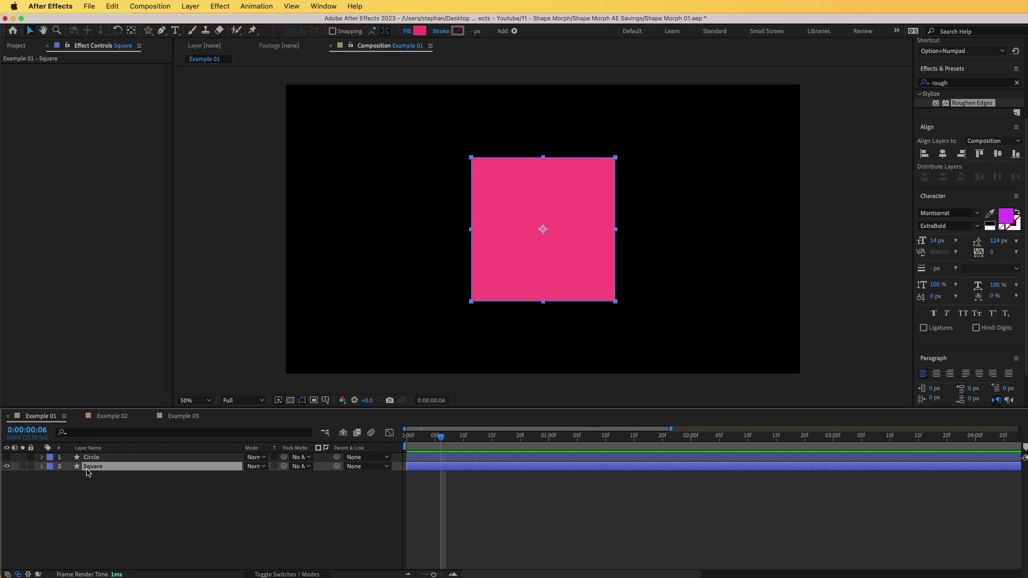
{"action": "key", "text": "s"}
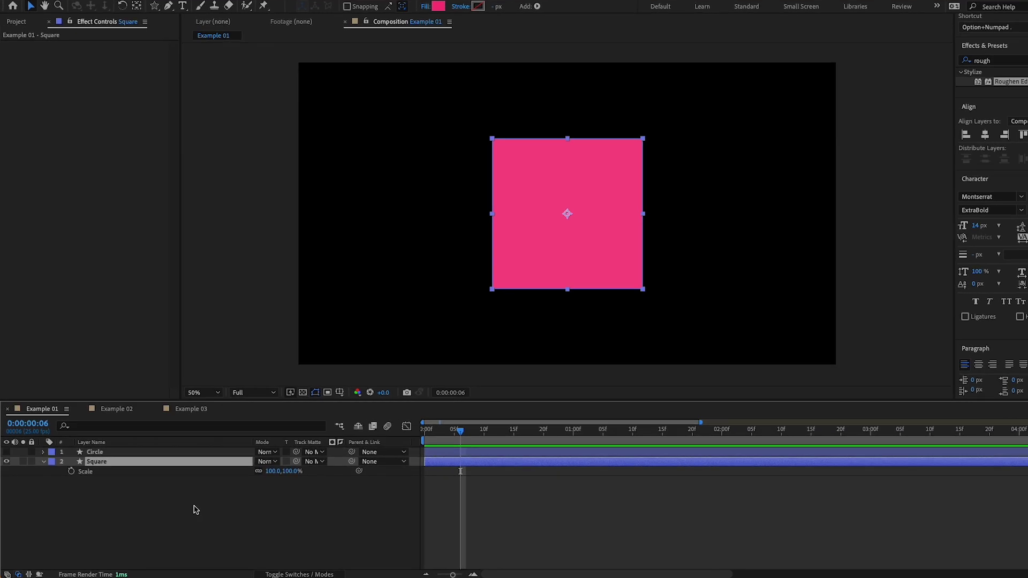
{"action": "left_click", "coordinate": [69, 475]}
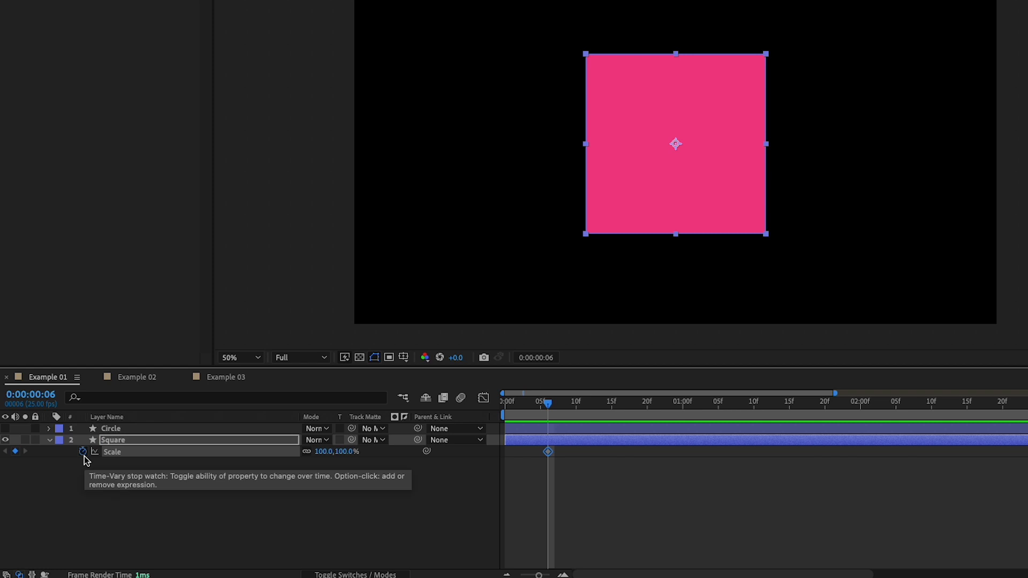
Step: Set the square's Scale to 0% at 0:00:01:09 and scrub through the shrinking motion
{"action": "left_click", "coordinate": [654, 408]}
{"action": "left_click_drag", "start_coordinate": [668, 409], "coordinate": [743, 413]}
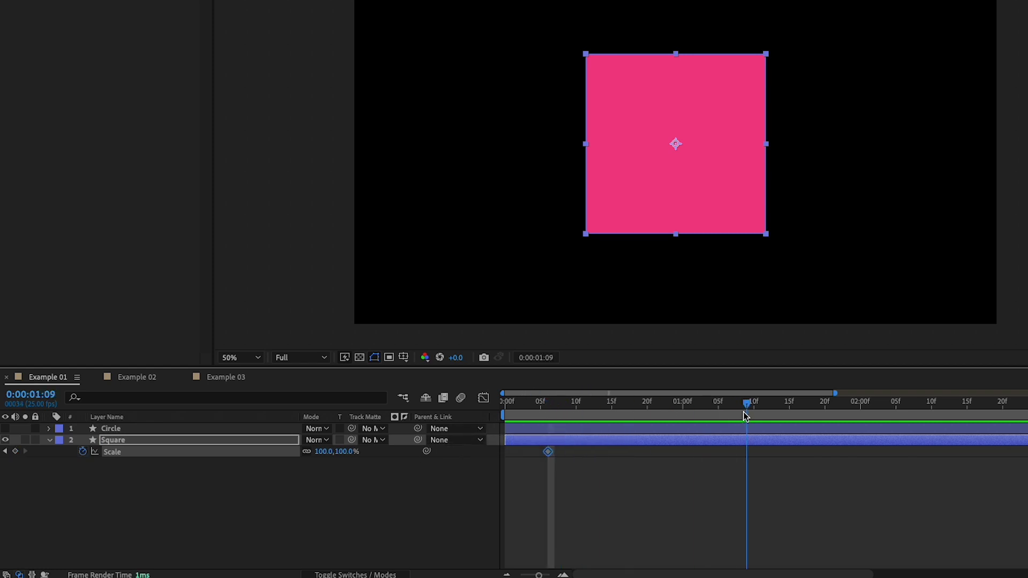
{"action": "left_click", "coordinate": [345, 451]}
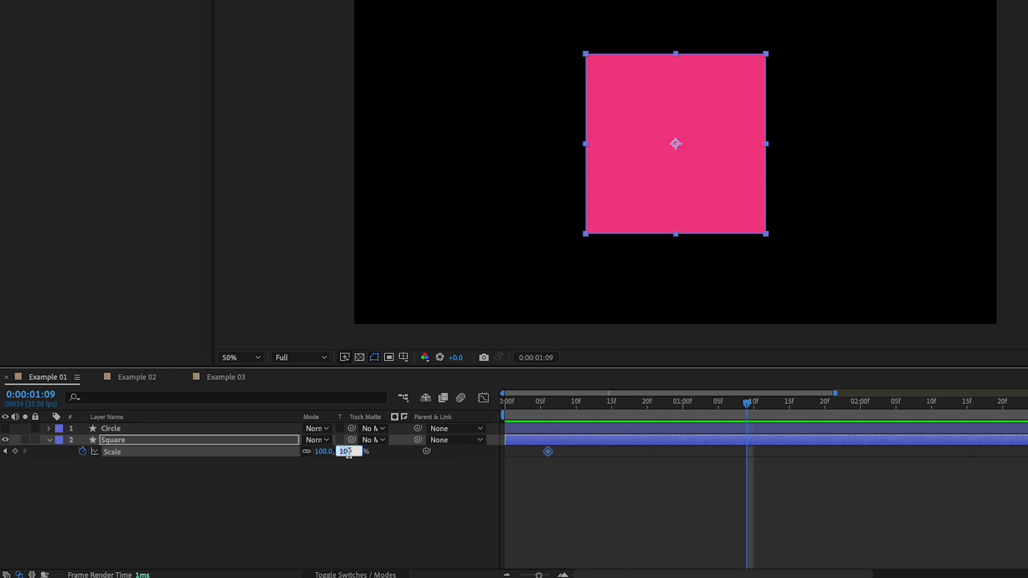
{"action": "type", "text": "0"}
{"action": "key", "text": "Return"}
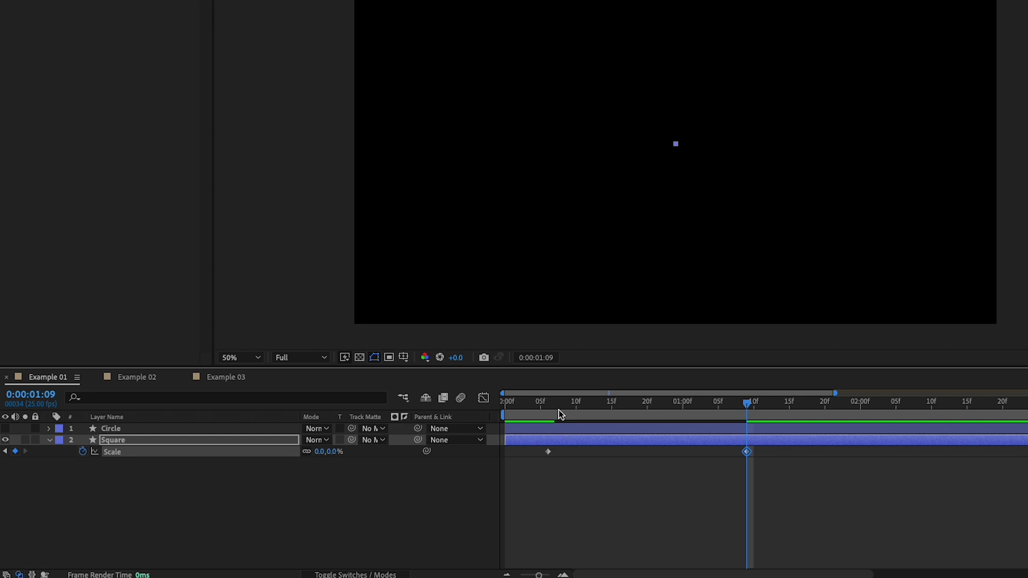
{"action": "left_click_drag", "start_coordinate": [558, 409], "coordinate": [615, 442]}
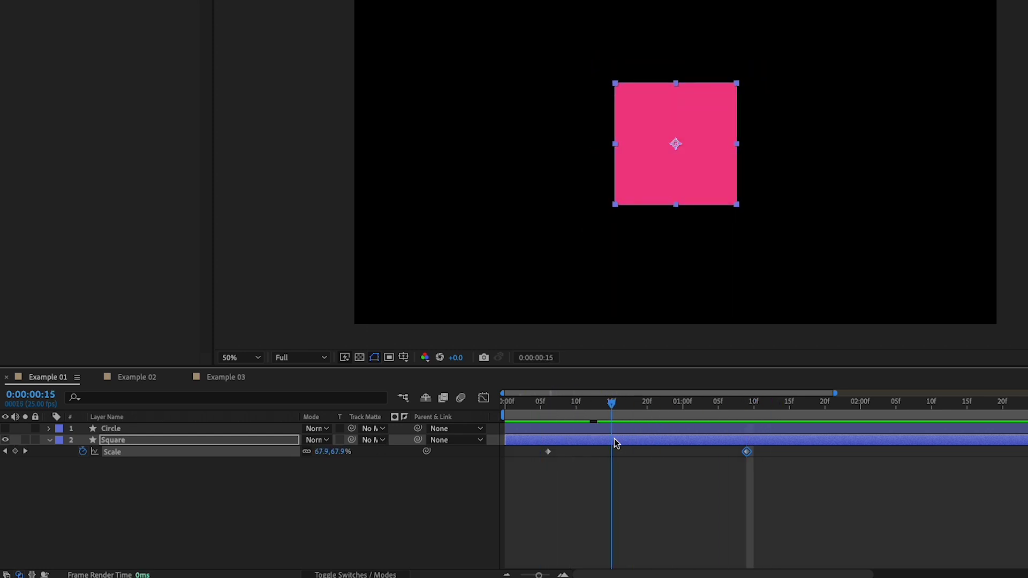
Step: Apply Easy Ease Out to the square's first Scale keyframe in the speed graph and stretch its outgoing influence to about frame 20
{"action": "left_click_drag", "start_coordinate": [538, 447], "coordinate": [802, 469]}
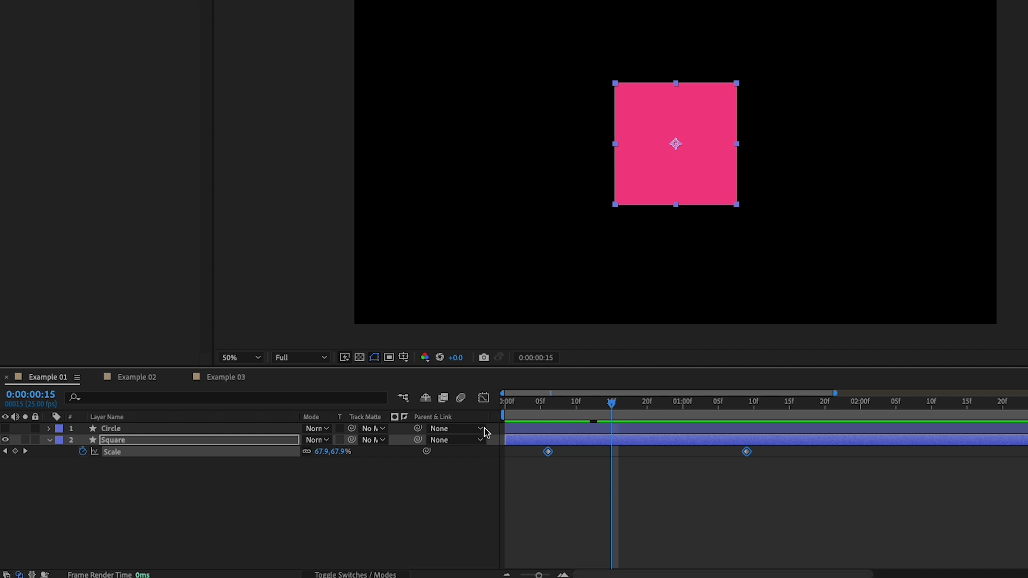
{"action": "left_click", "coordinate": [484, 398]}
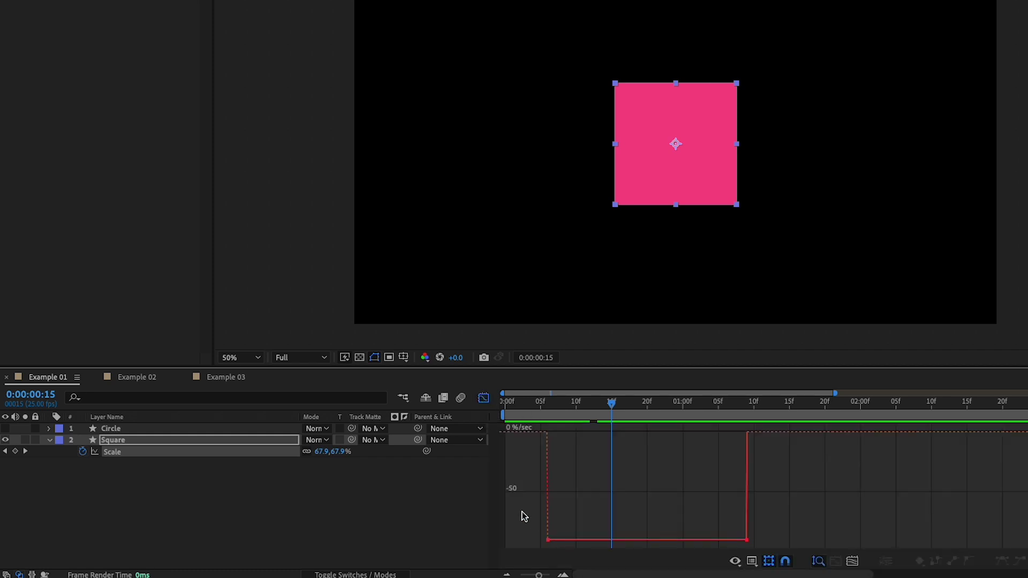
{"action": "left_click_drag", "start_coordinate": [523, 513], "coordinate": [584, 555]}
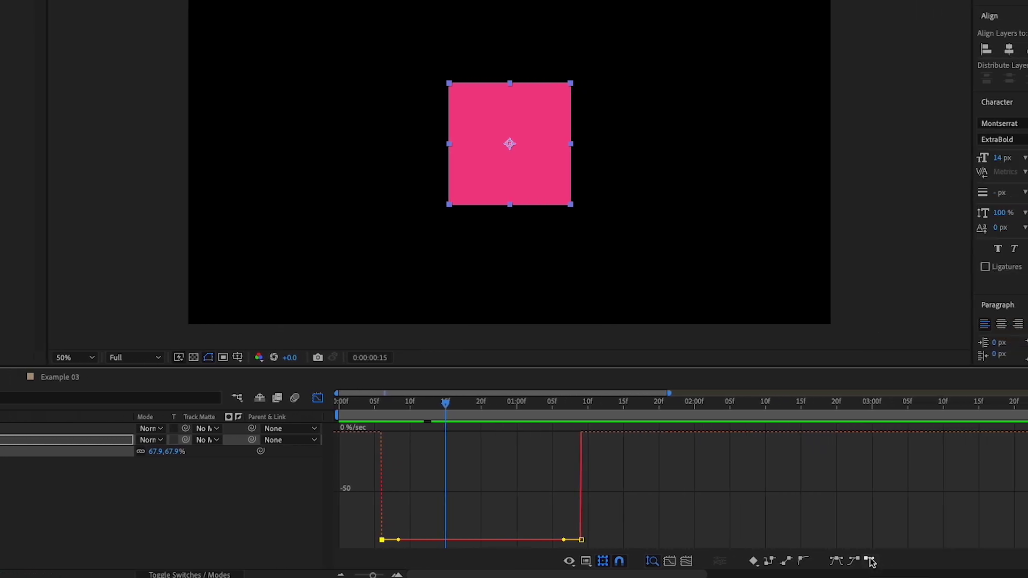
{"action": "left_click", "coordinate": [870, 561]}
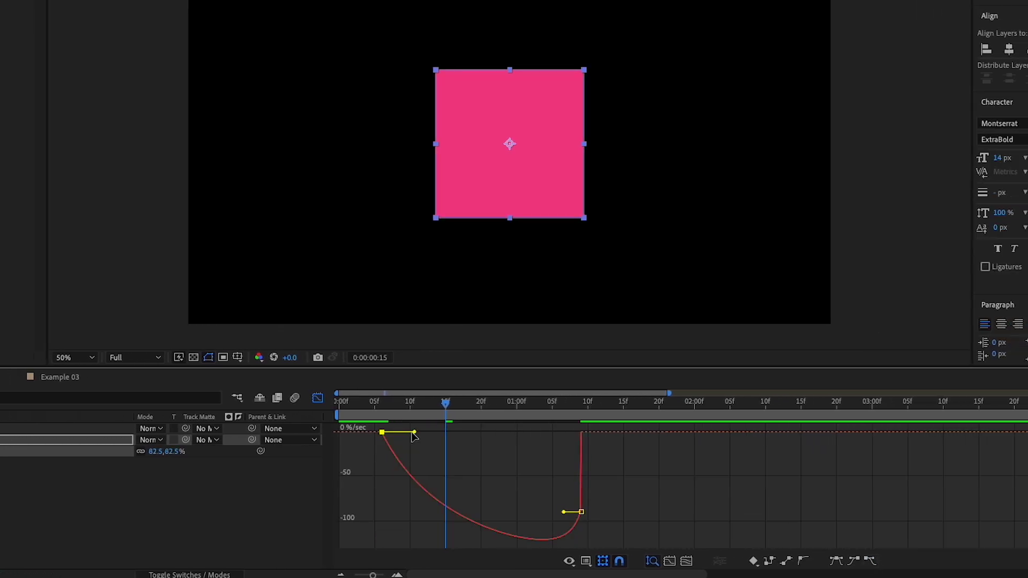
{"action": "left_click_drag", "start_coordinate": [412, 433], "coordinate": [612, 475]}
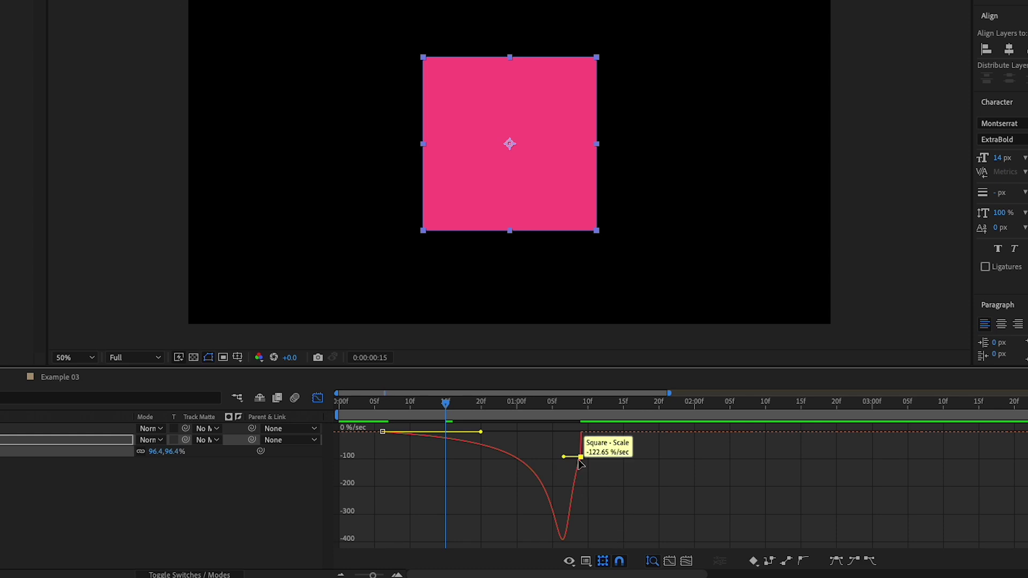
Step: Apply Easy Ease In to the square's last Scale keyframe, close the graph editor and preview the animation
{"action": "left_click", "coordinate": [854, 561]}
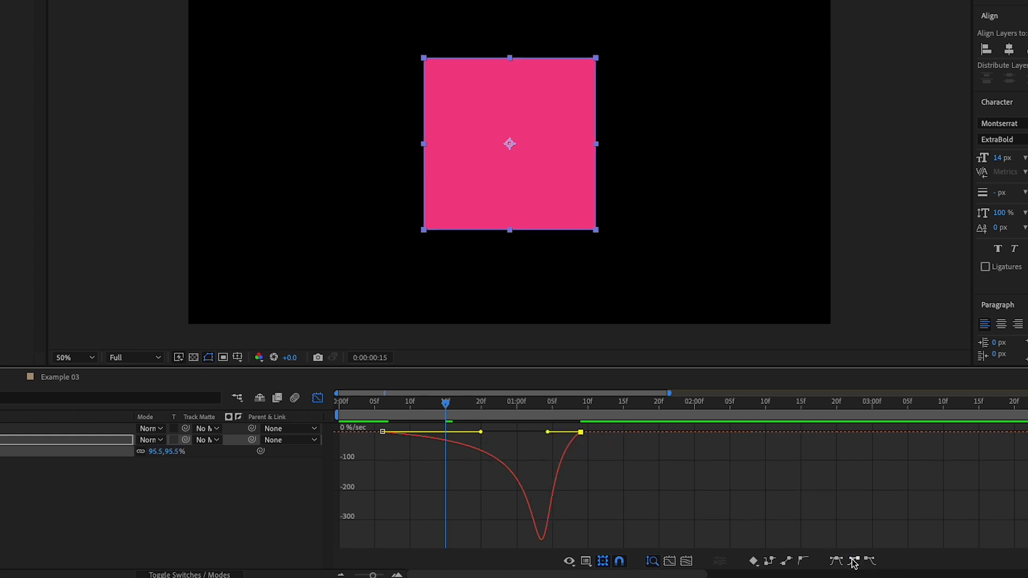
{"action": "left_click", "coordinate": [318, 397]}
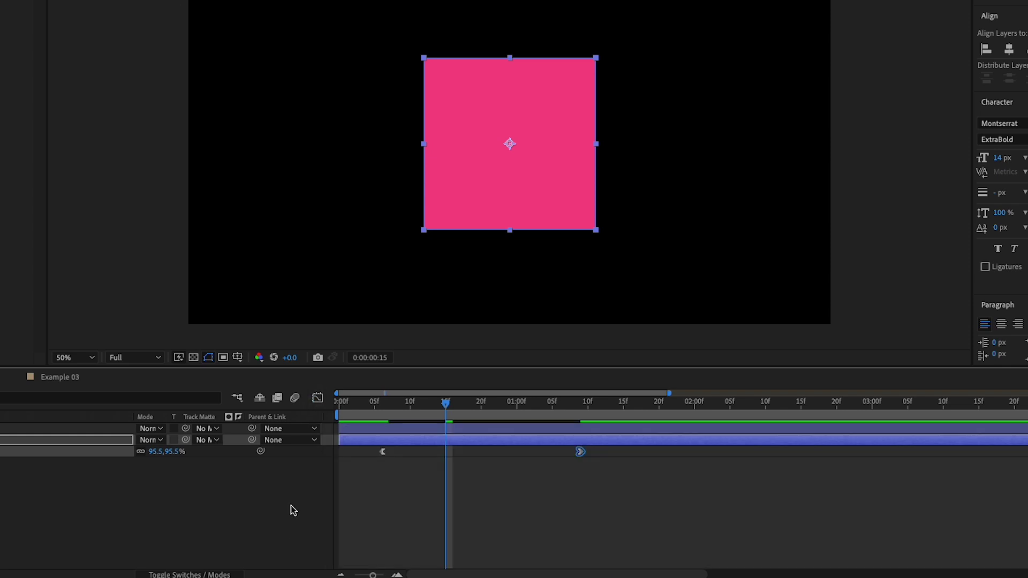
{"action": "key", "text": "space"}
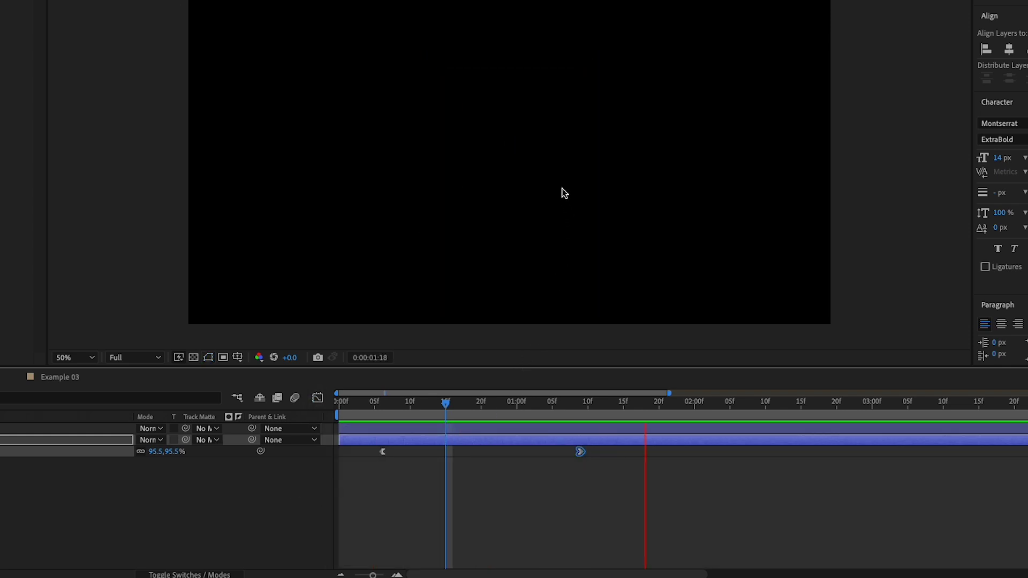
{"action": "key", "text": "space"}
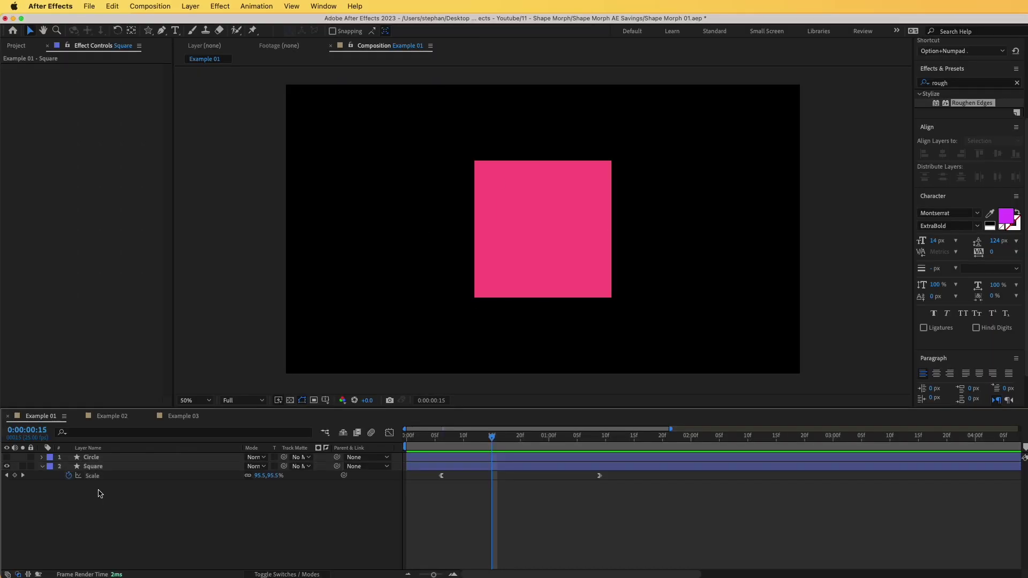
Step: Show the Circle layer again and place the playhead on the square's first Scale keyframe at 0:00:00:06
{"action": "left_click", "coordinate": [58, 459]}
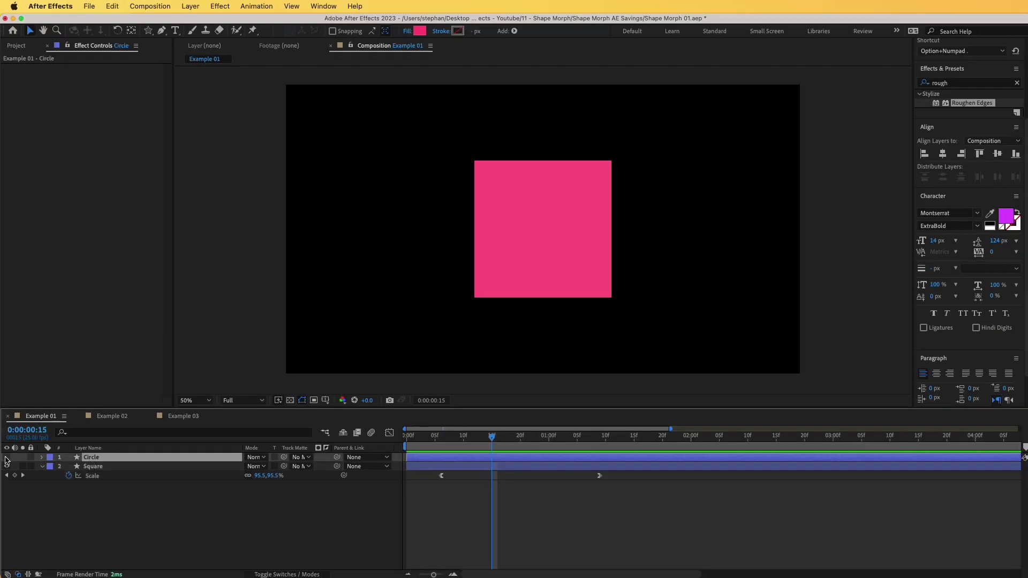
{"action": "left_click", "coordinate": [7, 458]}
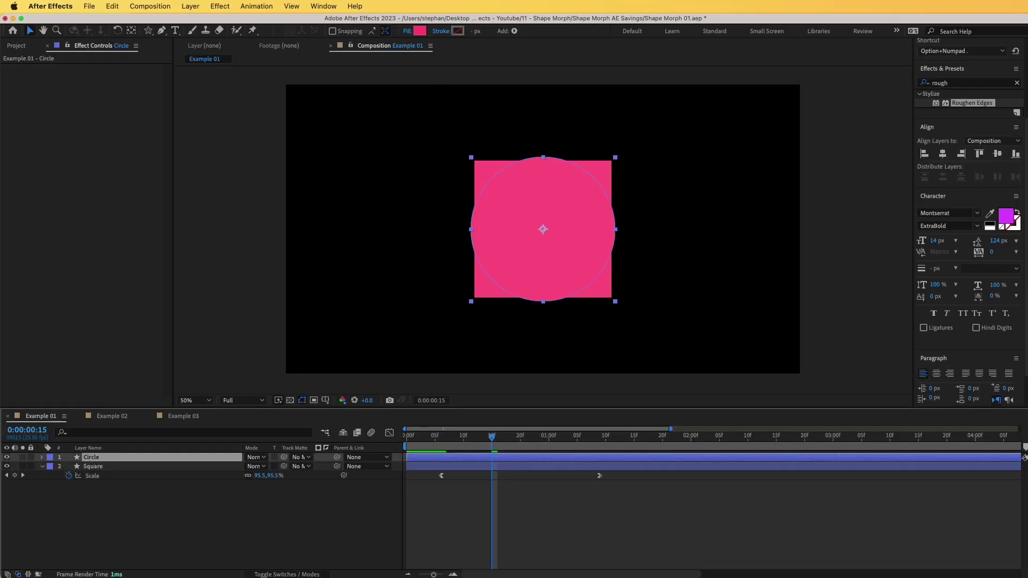
{"action": "left_click", "coordinate": [441, 436]}
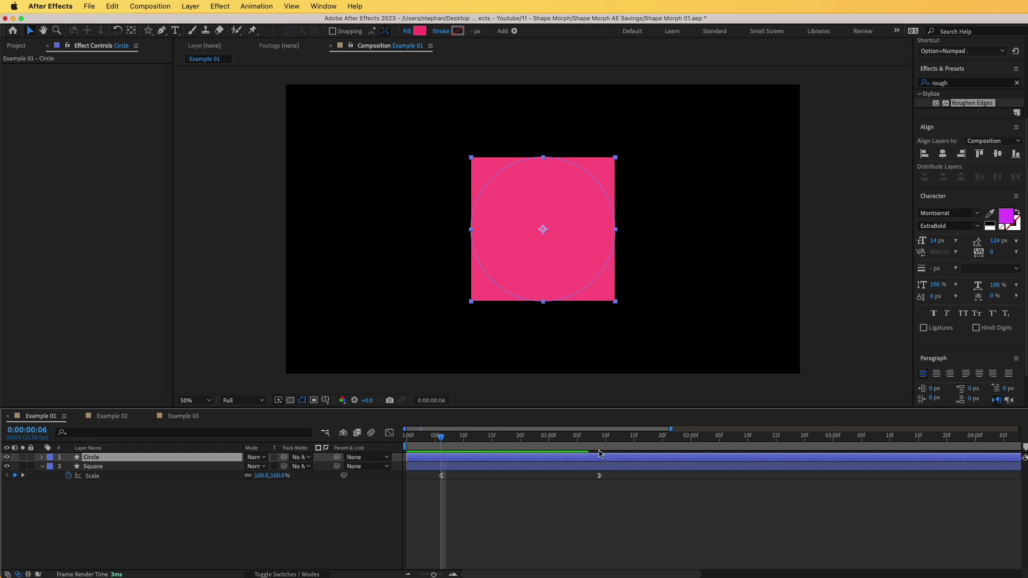
Step: Copy both Scale keyframes from the Square layer to the Circle layer's Scale at 0:00:00:06 and scrub to check both shapes
{"action": "left_click", "coordinate": [439, 497]}
{"action": "left_click_drag", "start_coordinate": [428, 505], "coordinate": [625, 472]}
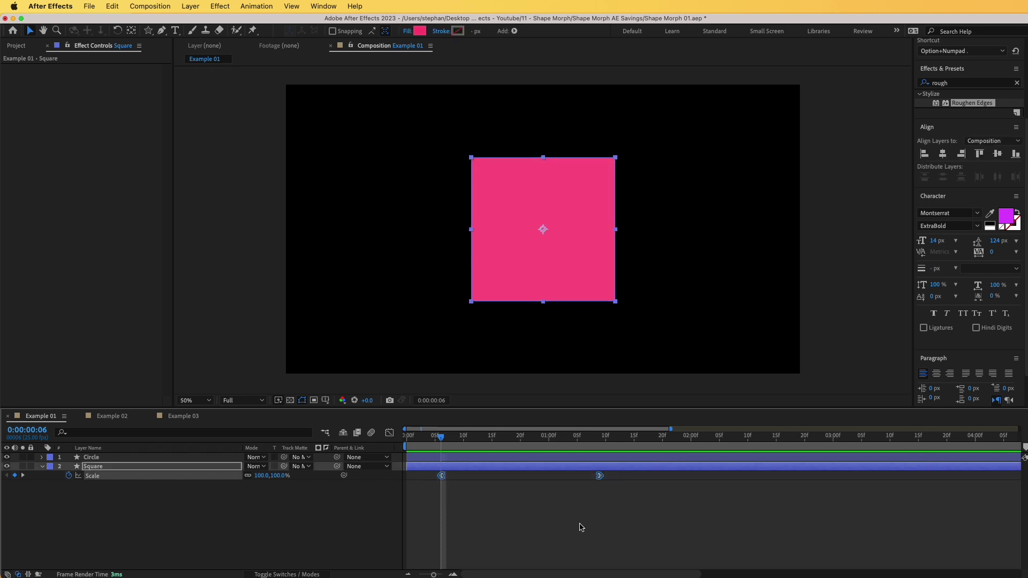
{"action": "left_click", "coordinate": [486, 461]}
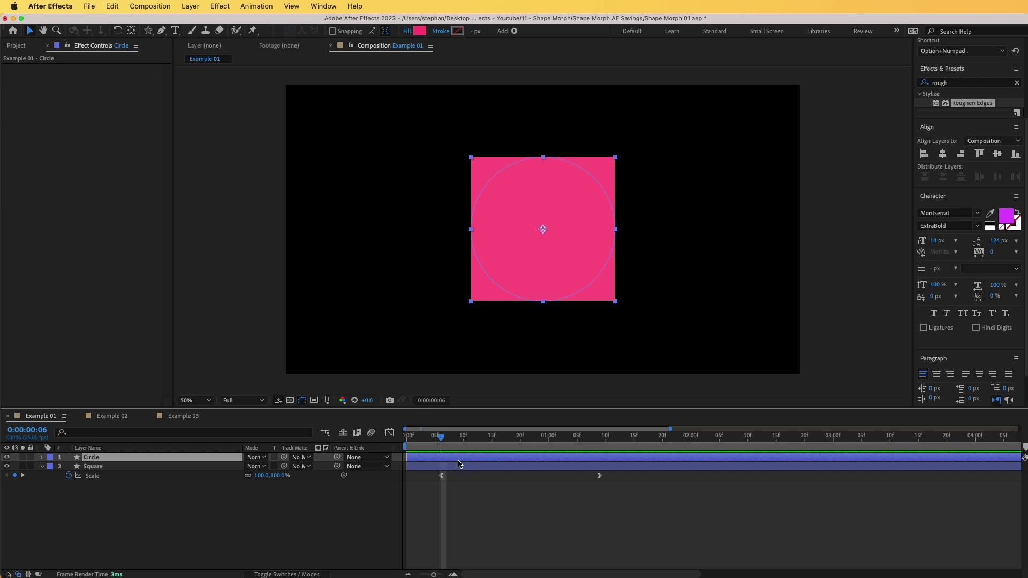
{"action": "key", "text": "s"}
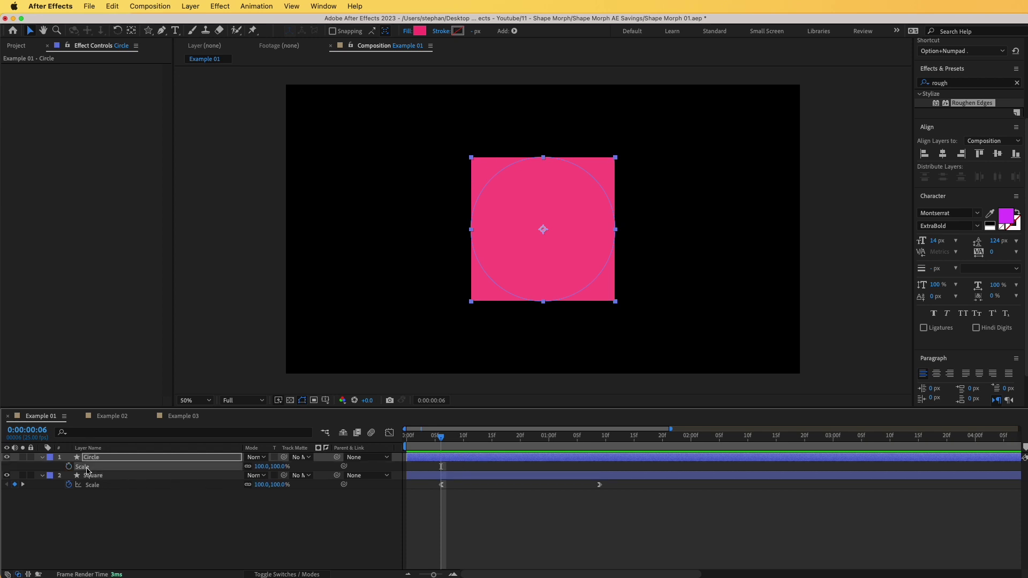
{"action": "key", "text": "super+v"}
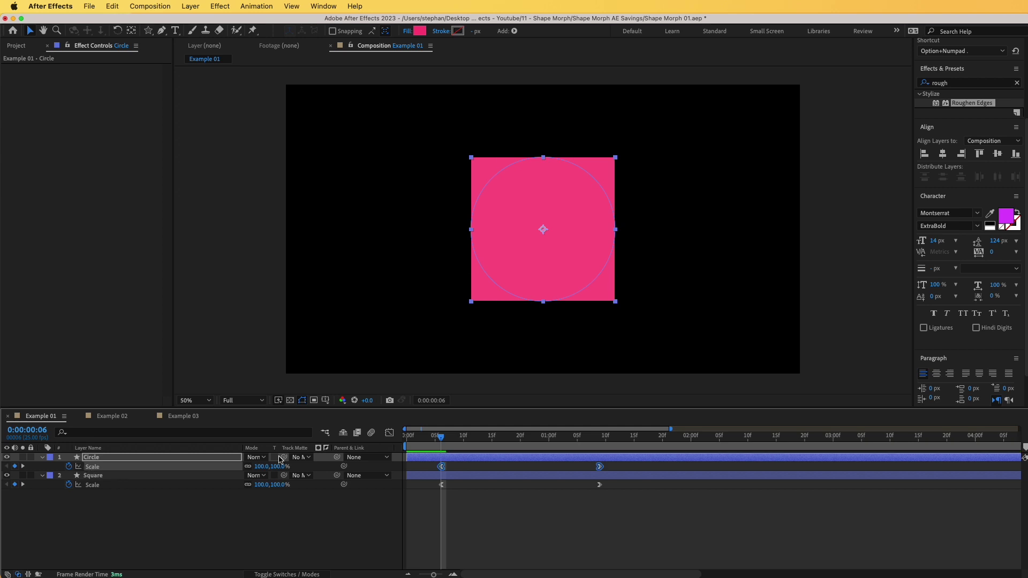
{"action": "left_click", "coordinate": [451, 438]}
{"action": "left_click_drag", "start_coordinate": [451, 438], "coordinate": [448, 471]}
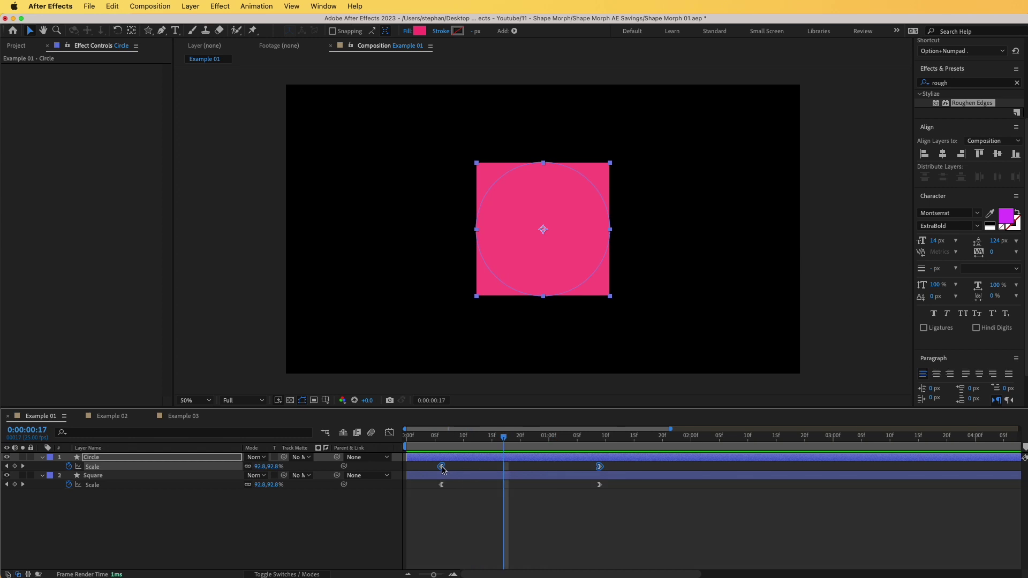
Step: Time-reverse the Circle layer's two Scale keyframes, apply Easy Ease to them and preview the animation
{"action": "mouse_move", "coordinate": [442, 468]}
{"action": "right_click", "coordinate": [442, 469]}
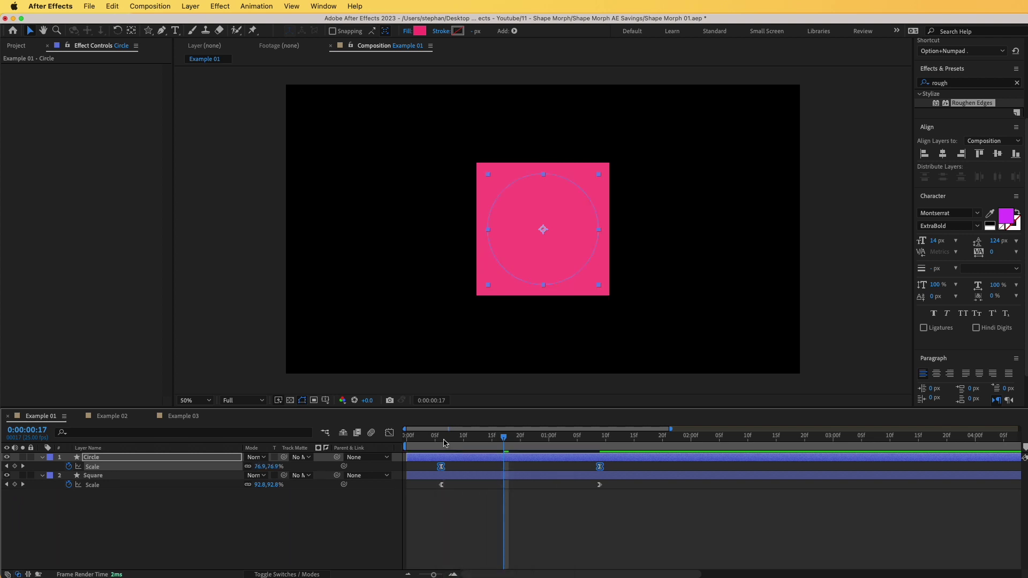
{"action": "left_click_drag", "start_coordinate": [447, 444], "coordinate": [561, 449]}
{"action": "left_click_drag", "start_coordinate": [454, 450], "coordinate": [440, 449]}
{"action": "left_click", "coordinate": [313, 528]}
{"action": "key", "text": "space"}
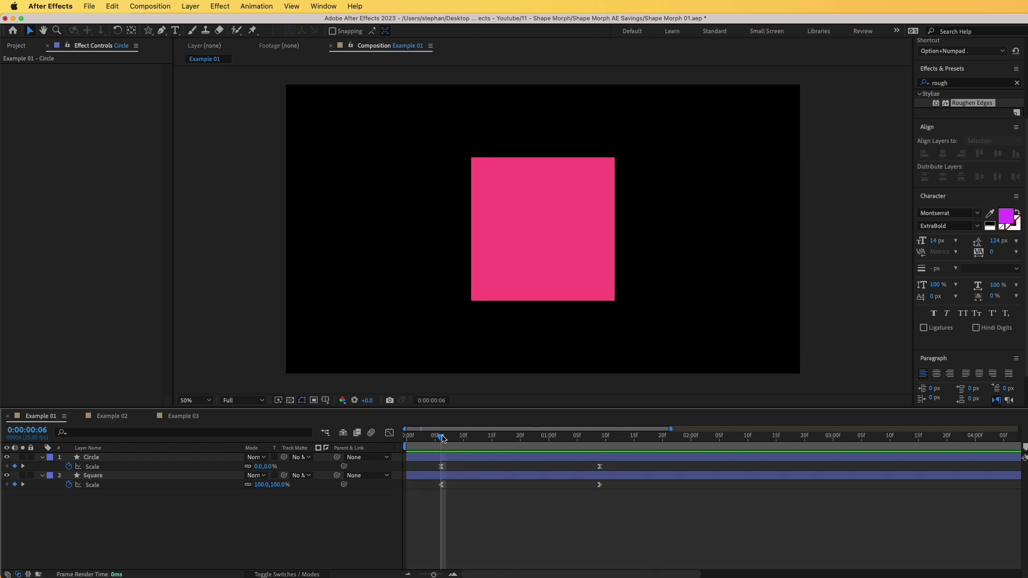
Step: Move the Square's last Scale keyframe to 0:00:02:00 and the Circle's last Scale keyframe to about 0:00:01:19
{"action": "key", "text": "ctrl+z"}
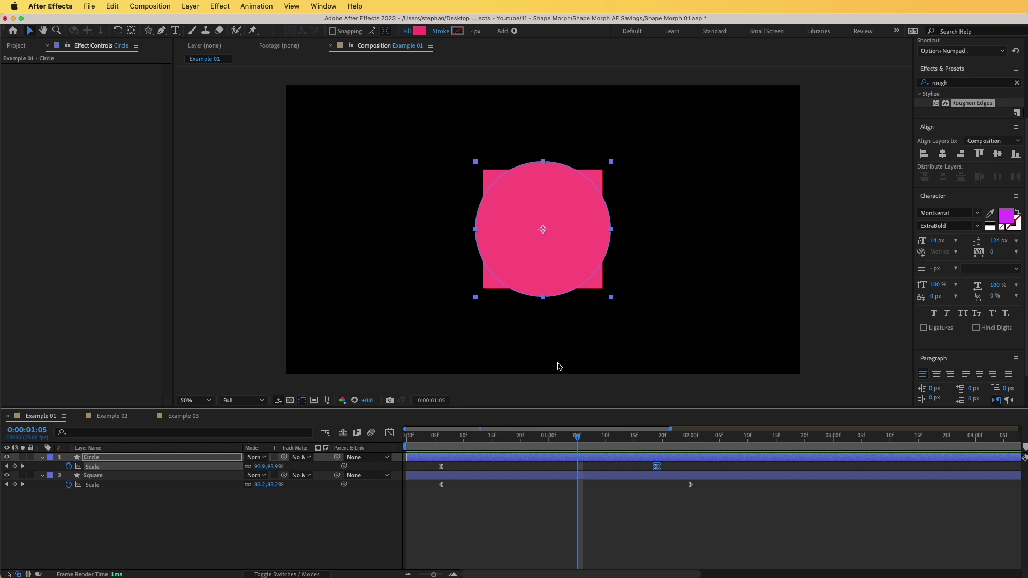
{"action": "left_click", "coordinate": [165, 535]}
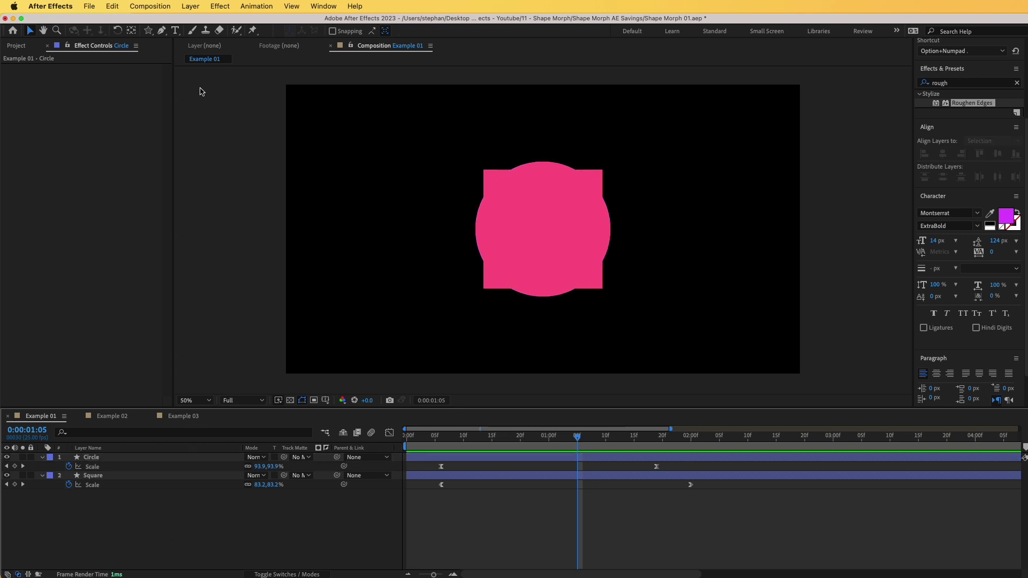
Step: Create an adjustment layer above both shapes and apply the Roughen Edges effect to it
{"action": "left_click", "coordinate": [191, 7]}
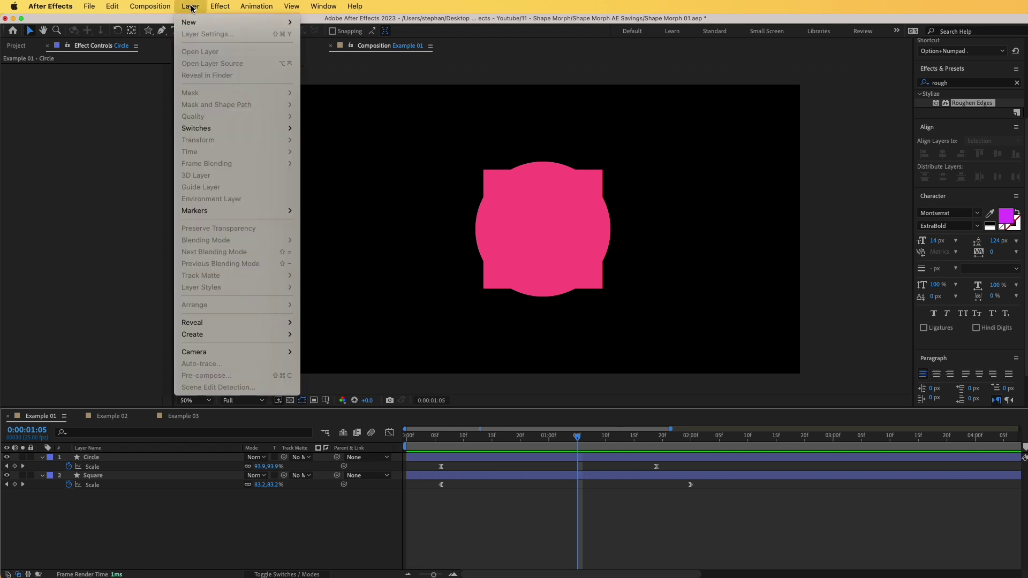
{"action": "mouse_move", "coordinate": [197, 23]}
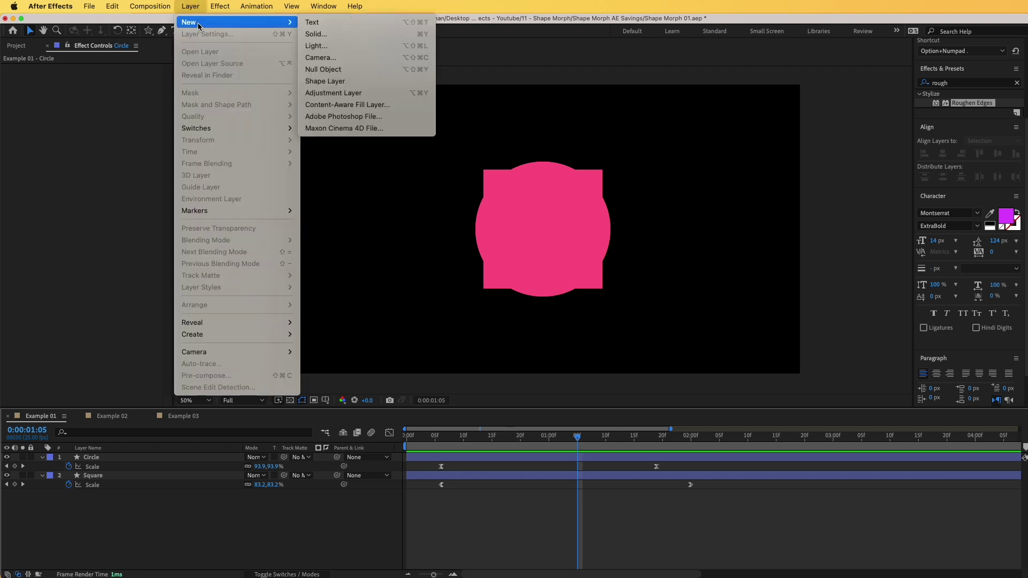
{"action": "left_click", "coordinate": [356, 93]}
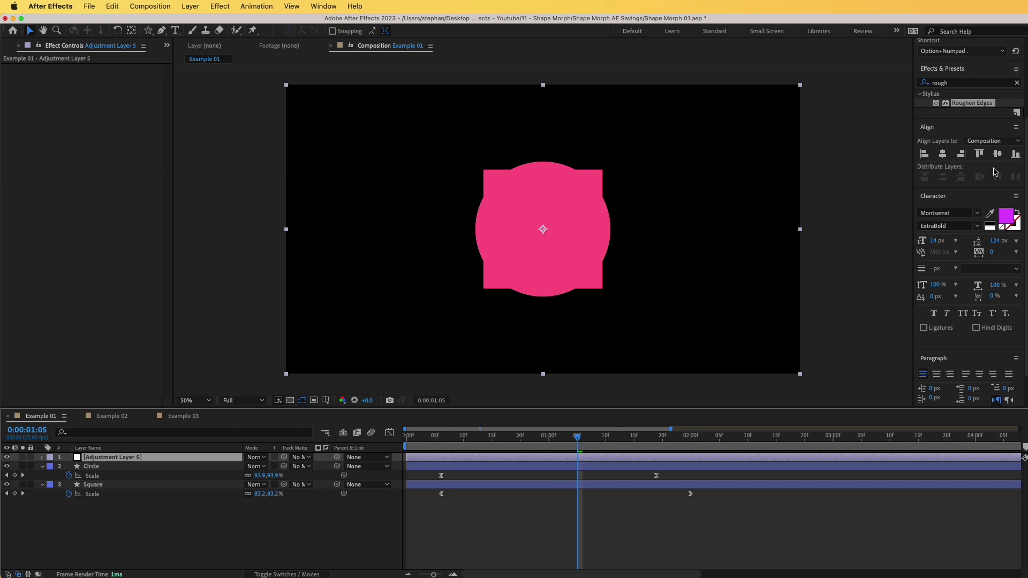
{"action": "left_click", "coordinate": [962, 83]}
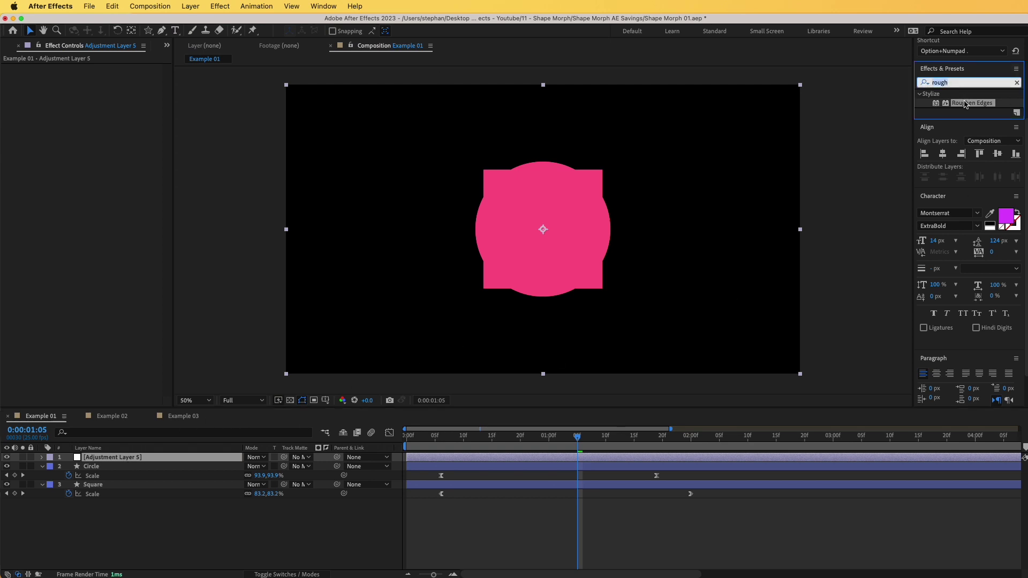
{"action": "double_click", "coordinate": [966, 102]}
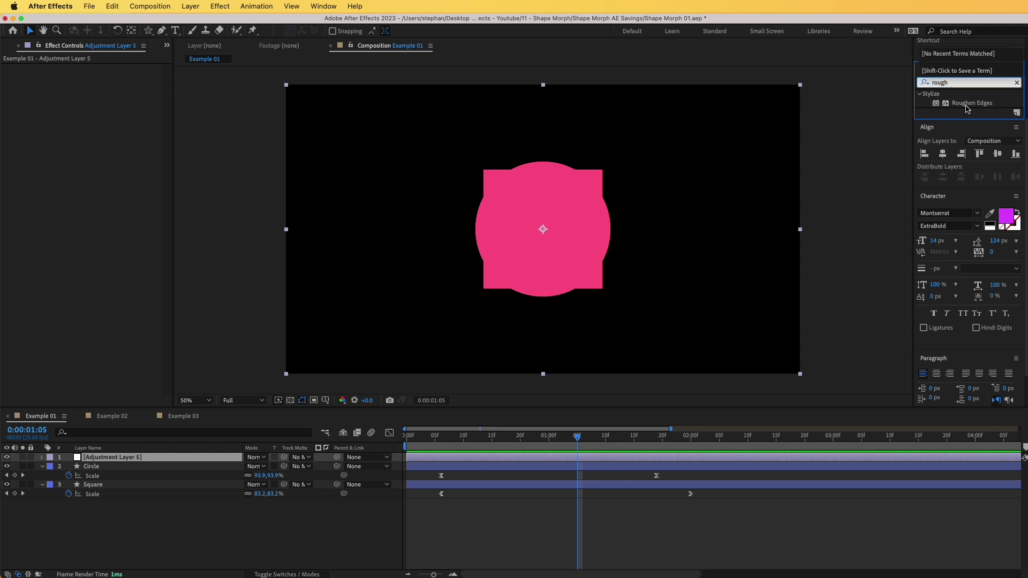
{"action": "left_click_drag", "start_coordinate": [970, 102], "coordinate": [165, 460]}
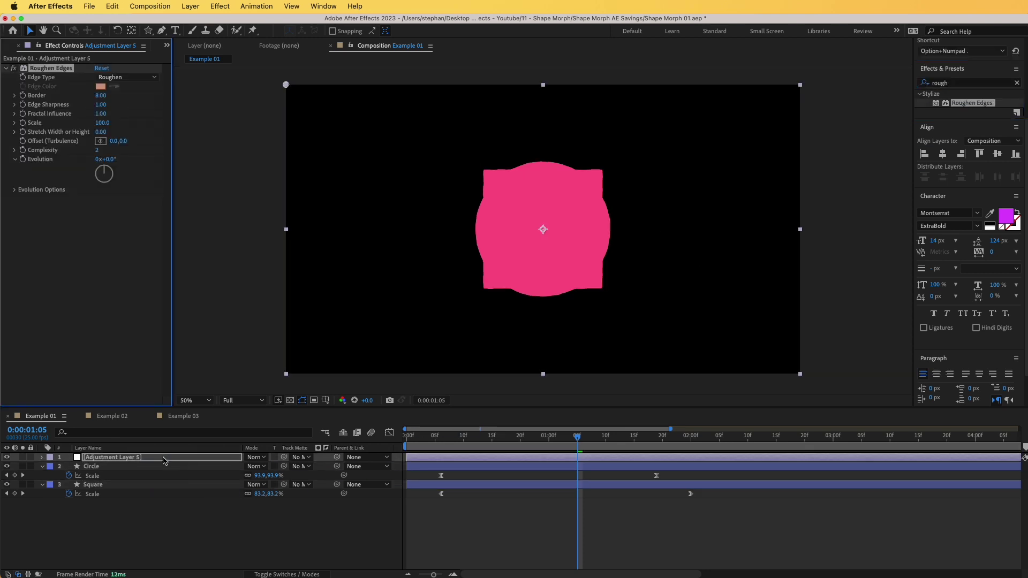
Step: Set the Roughen Edges Border to 100 and Edge Sharpness to 10
{"action": "left_click", "coordinate": [101, 97]}
{"action": "type", "text": "10"}
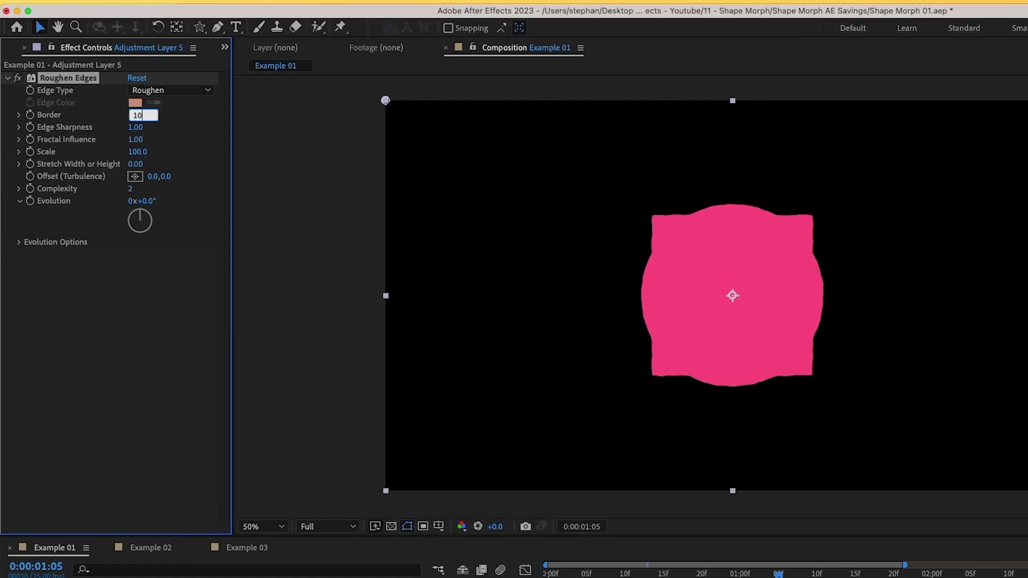
{"action": "key", "text": "Return"}
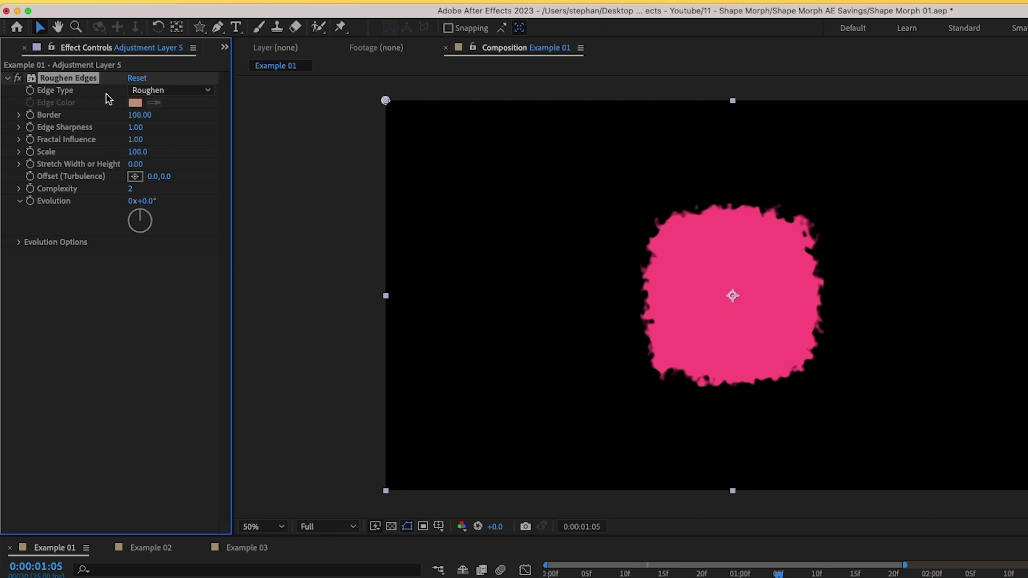
{"action": "left_click", "coordinate": [135, 128]}
{"action": "type", "text": "10"}
{"action": "key", "text": "Return"}
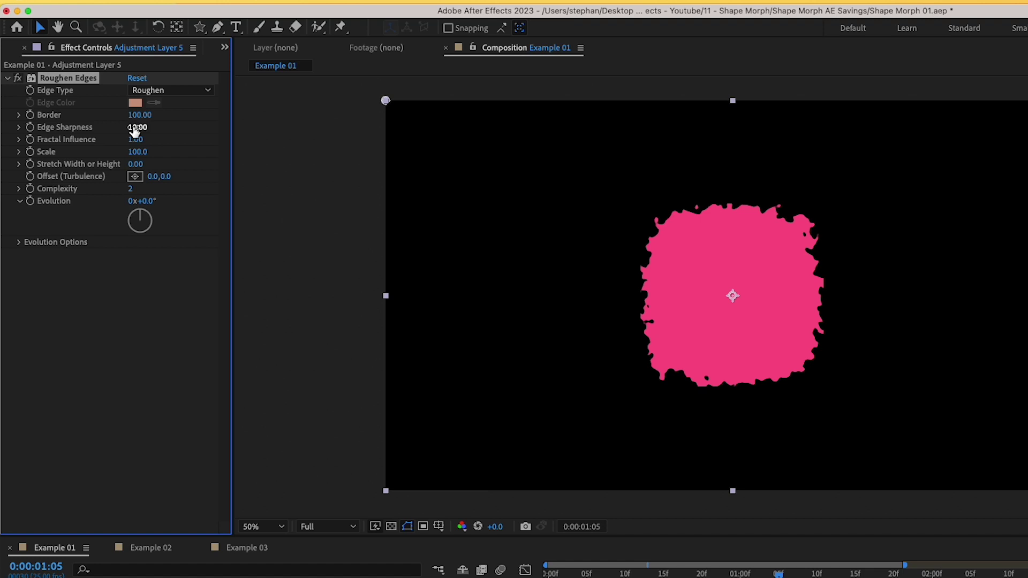
Step: Set the Roughen Edges Fractal Influence to 0 and Complexity to 1
{"action": "left_click", "coordinate": [136, 140]}
{"action": "type", "text": "0"}
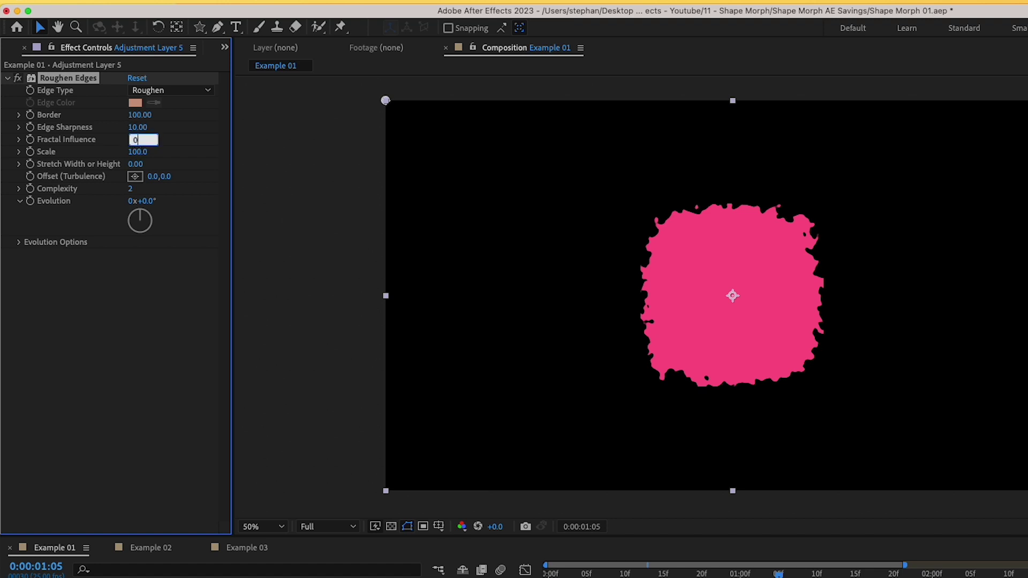
{"action": "key", "text": "Return"}
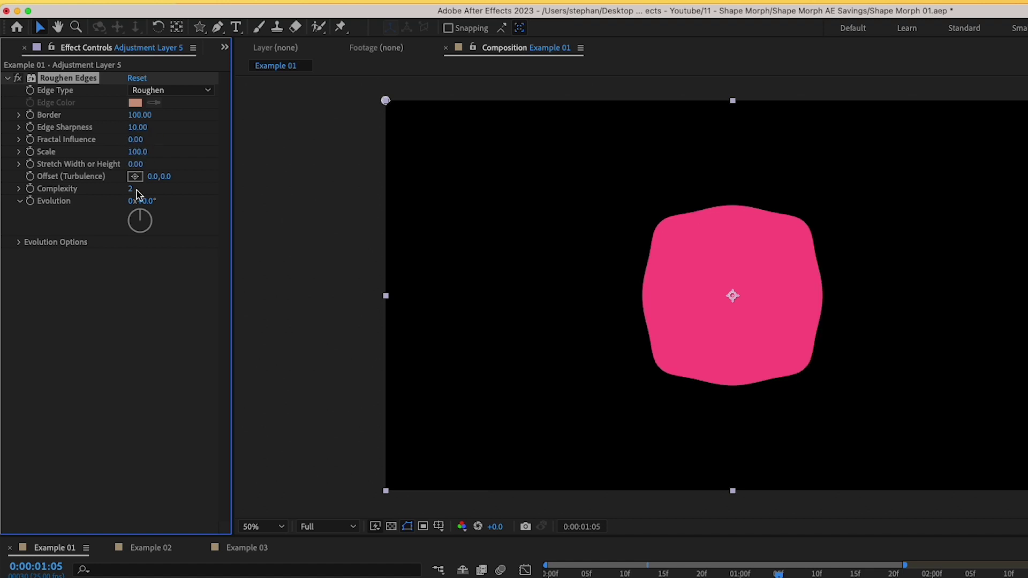
{"action": "left_click_drag", "start_coordinate": [131, 188], "coordinate": [98, 193]}
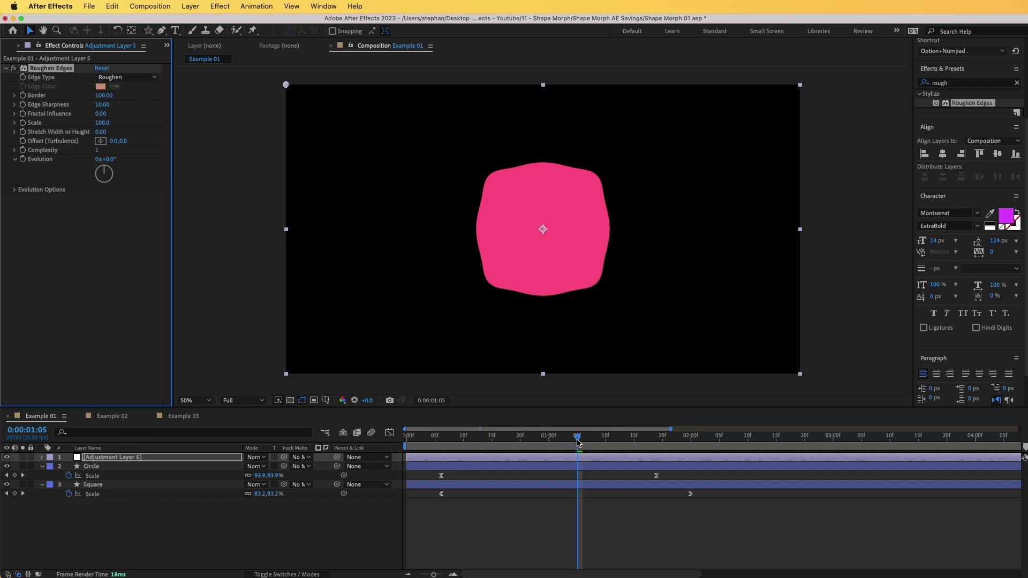
Step: Keyframe the Roughen Edges Border at 0 on 0:00:00:06 and at 100 on 0:00:01:00
{"action": "left_click_drag", "start_coordinate": [578, 437], "coordinate": [446, 454]}
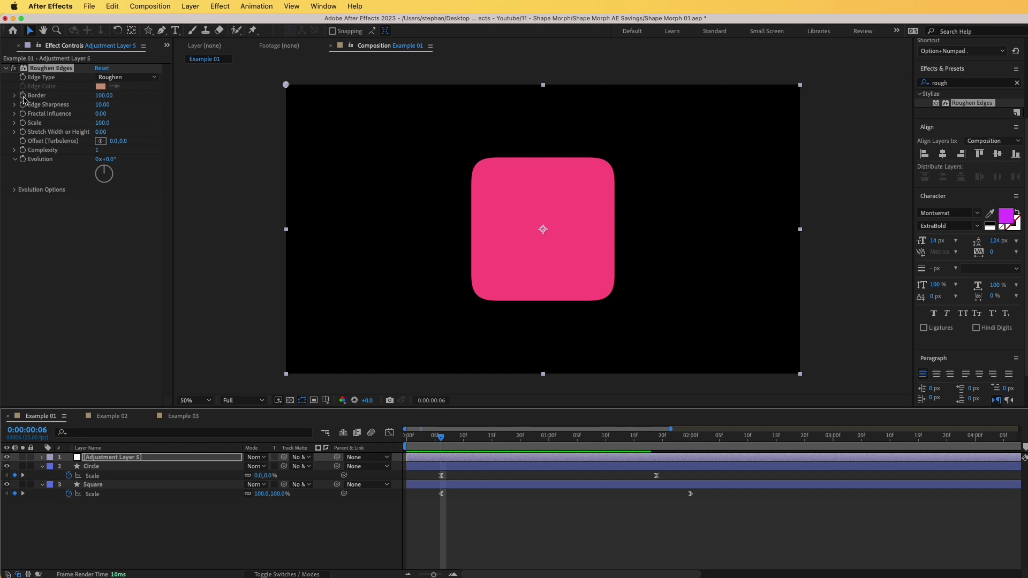
{"action": "left_click", "coordinate": [23, 96]}
{"action": "key", "text": "u"}
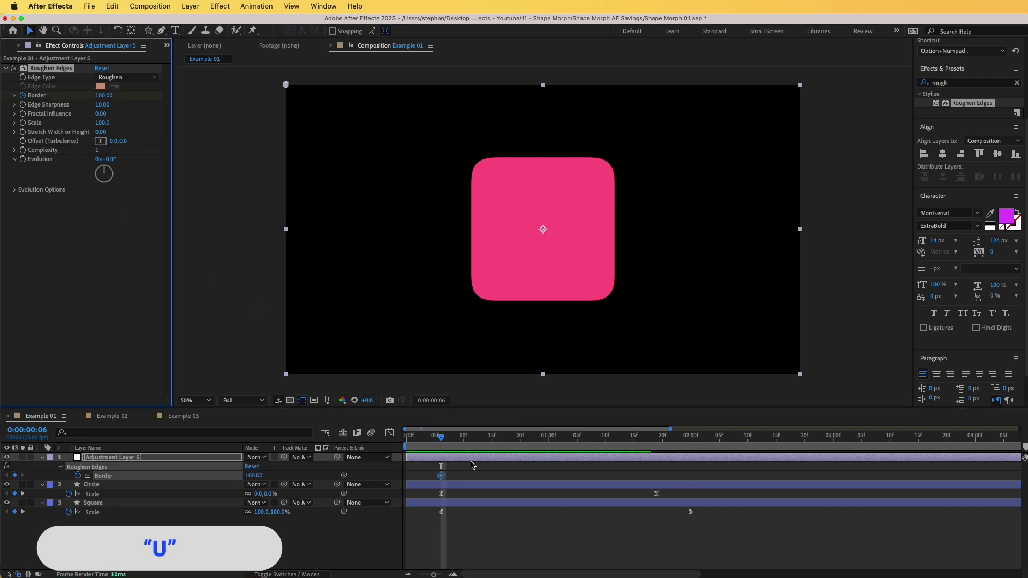
{"action": "left_click_drag", "start_coordinate": [442, 476], "coordinate": [545, 485]}
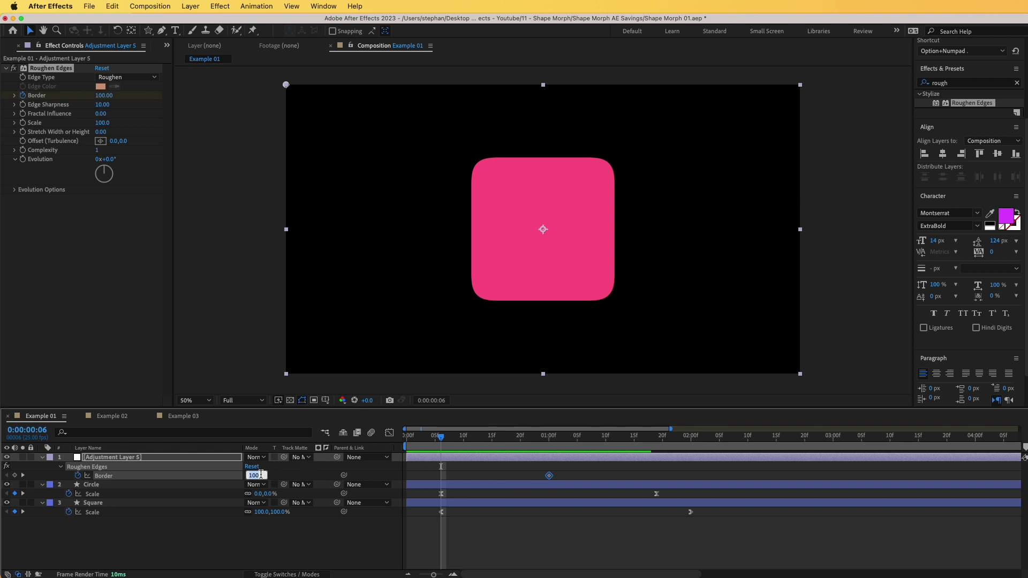
{"action": "key", "text": "Return"}
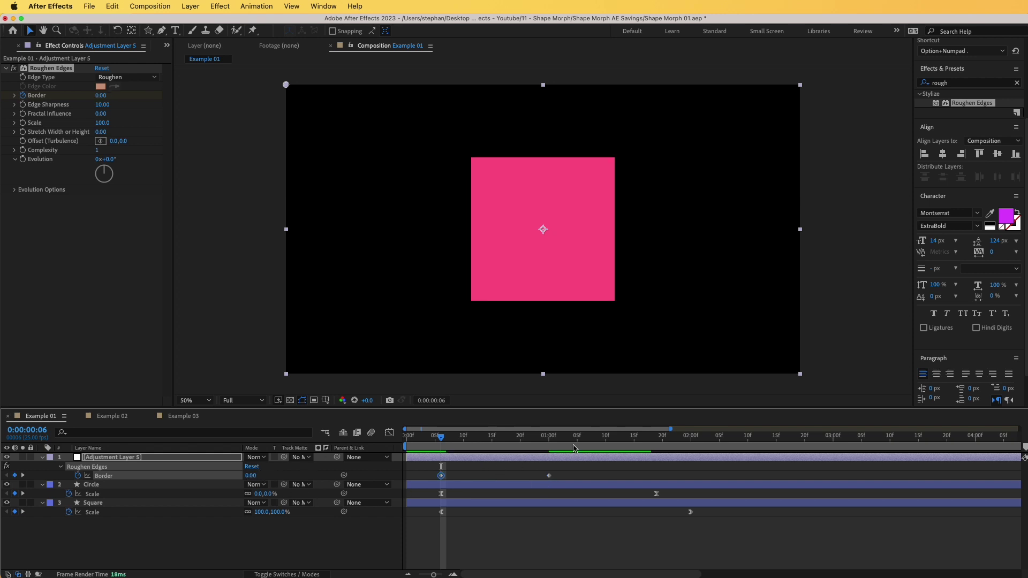
Step: Add a Border keyframe with value 0 at 0:00:02:00, level with the square's last Scale keyframe
{"action": "left_click_drag", "start_coordinate": [574, 448], "coordinate": [690, 449]}
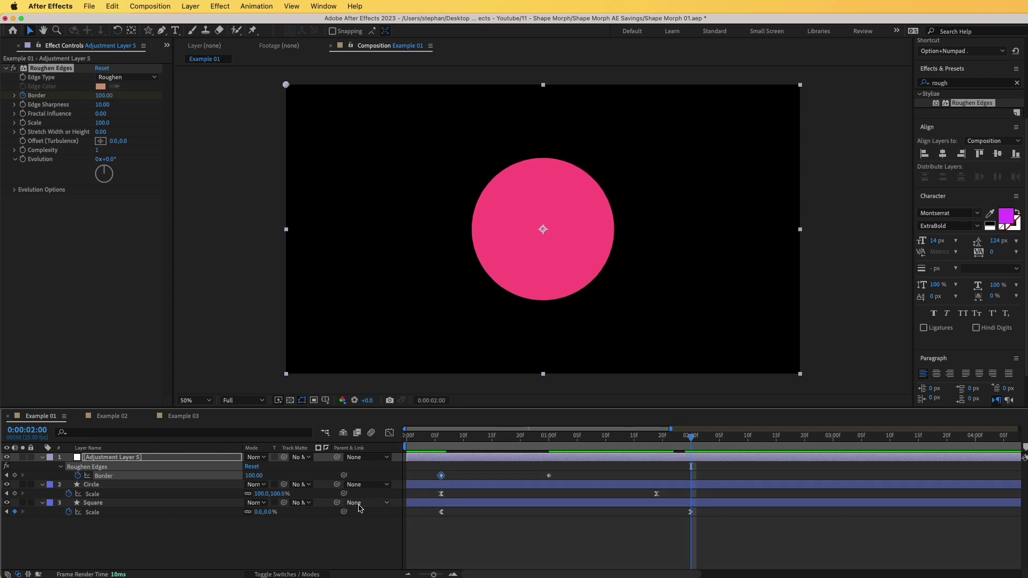
{"action": "left_click", "coordinate": [253, 475]}
{"action": "type", "text": "0"}
{"action": "key", "text": "Return"}
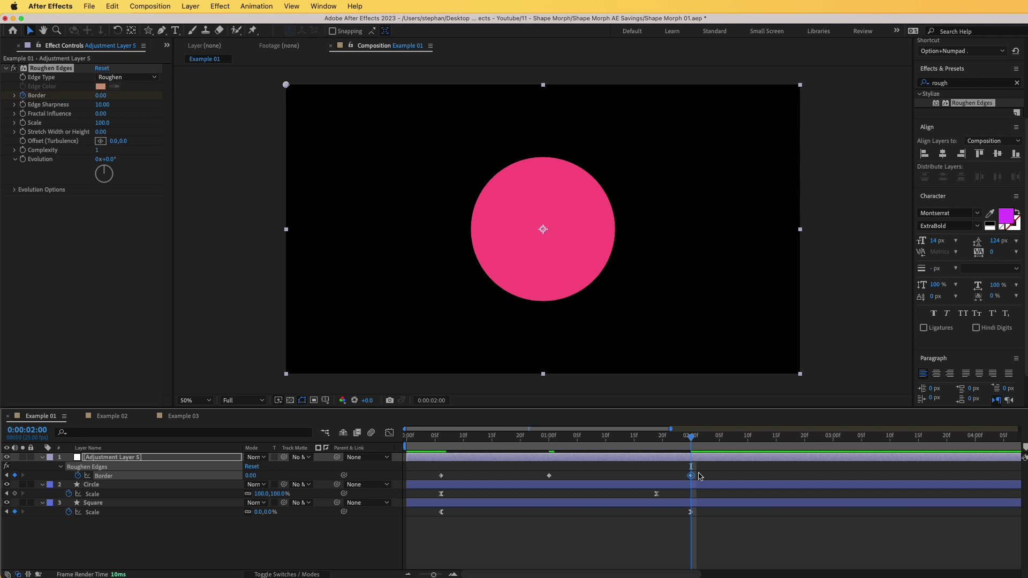
Step: Apply Easy Ease to all three Border keyframes and preview the morph
{"action": "left_click_drag", "start_coordinate": [698, 474], "coordinate": [432, 479]}
{"action": "key", "text": "F9"}
{"action": "key", "text": "space"}
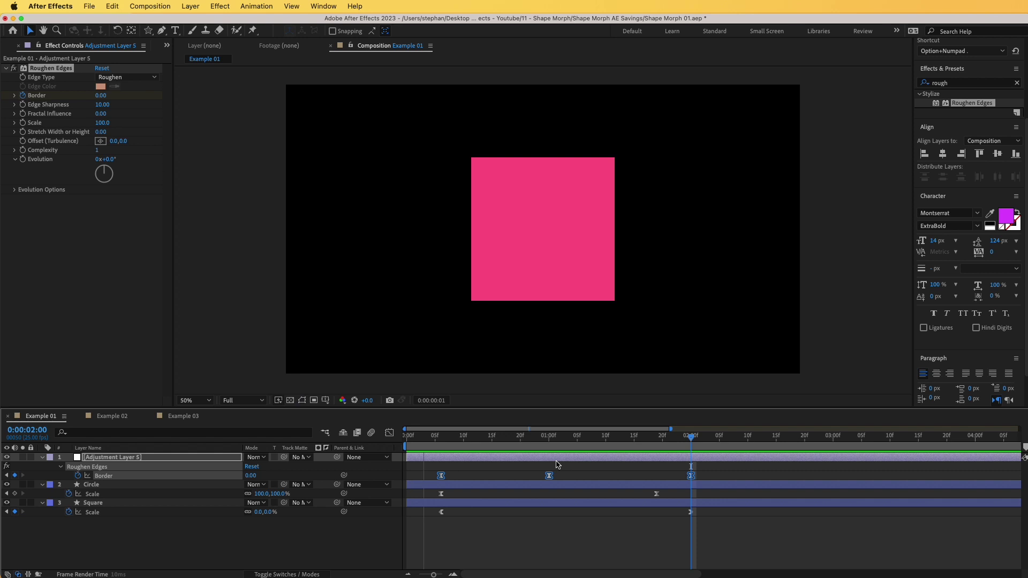
Step: In the speed graph, stretch the middle Border keyframe's incoming influence to about frame 15 and its outgoing influence to about 0:00:01:10
{"action": "left_click", "coordinate": [522, 438]}
{"action": "left_click_drag", "start_coordinate": [523, 440], "coordinate": [588, 463]}
{"action": "left_click", "coordinate": [560, 475]}
{"action": "left_click", "coordinate": [549, 475]}
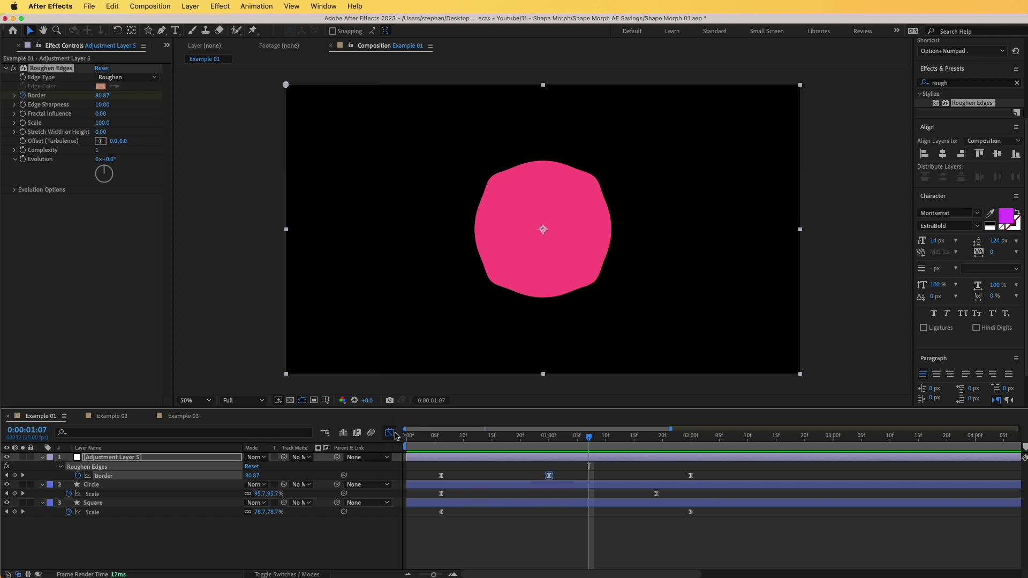
{"action": "left_click", "coordinate": [389, 433]}
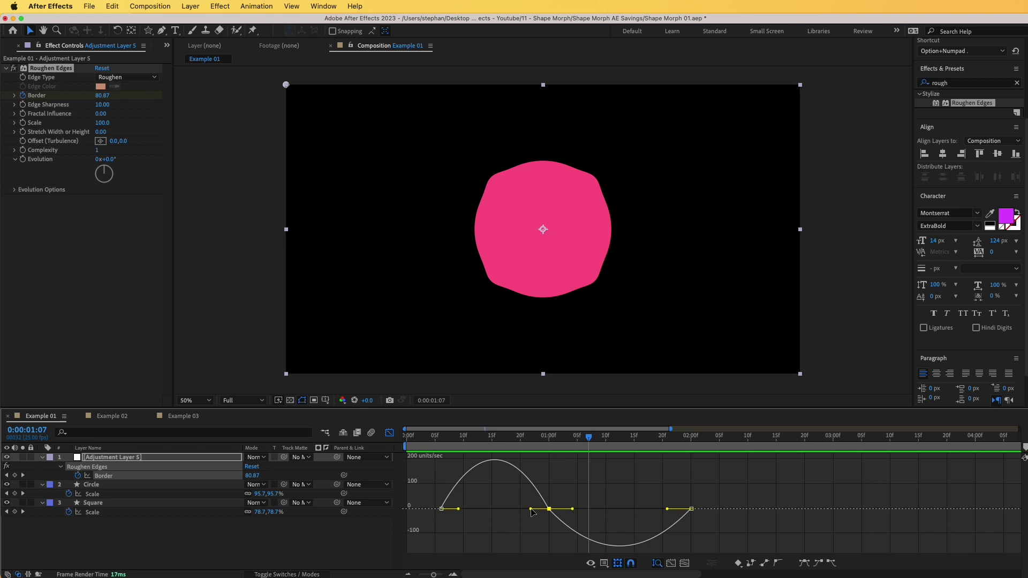
{"action": "left_click_drag", "start_coordinate": [531, 509], "coordinate": [494, 509]}
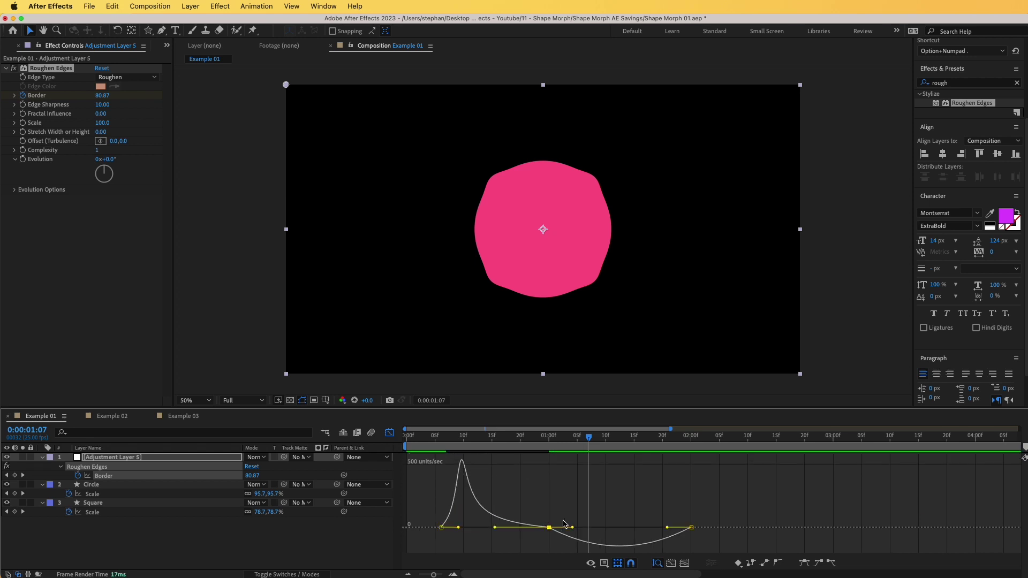
{"action": "left_click_drag", "start_coordinate": [572, 528], "coordinate": [605, 528]}
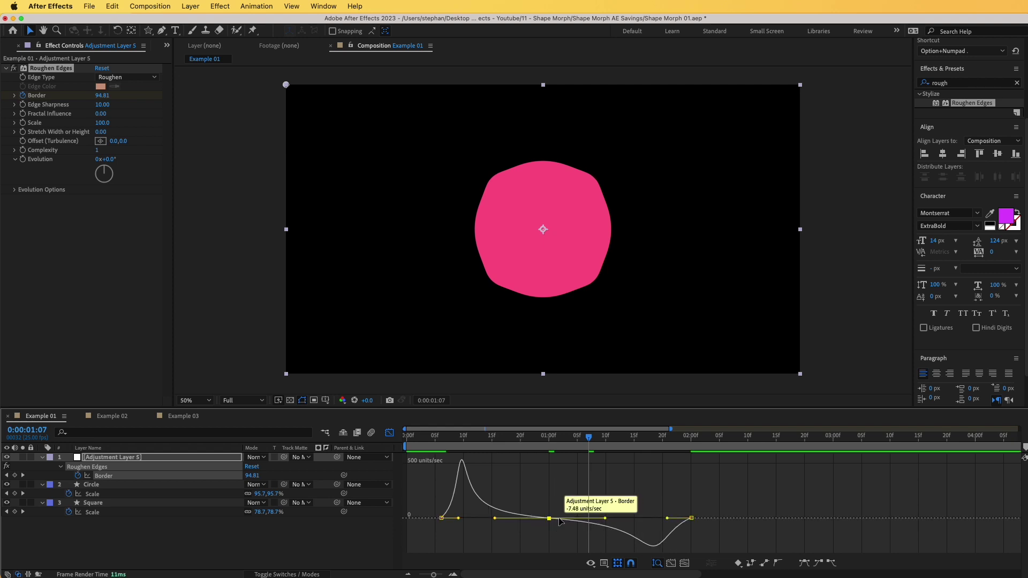
Step: Close the graph editor, move the first Border keyframe to about 0:00:00:03 and preview the morph
{"action": "key", "text": "shift+F3"}
{"action": "left_click_drag", "start_coordinate": [548, 442], "coordinate": [591, 448]}
{"action": "key", "text": "space"}
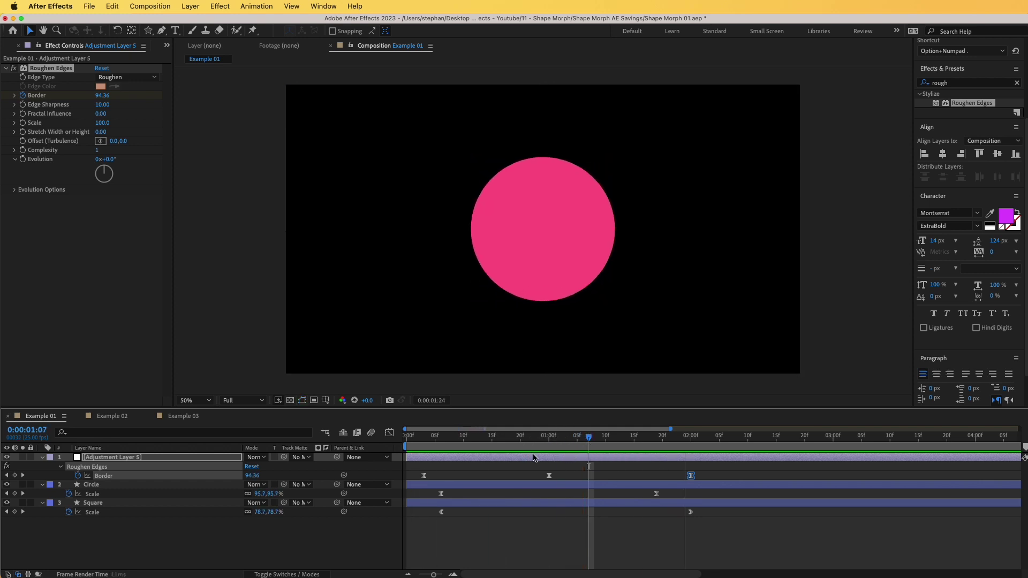
{"action": "left_click_drag", "start_coordinate": [501, 446], "coordinate": [714, 460]}
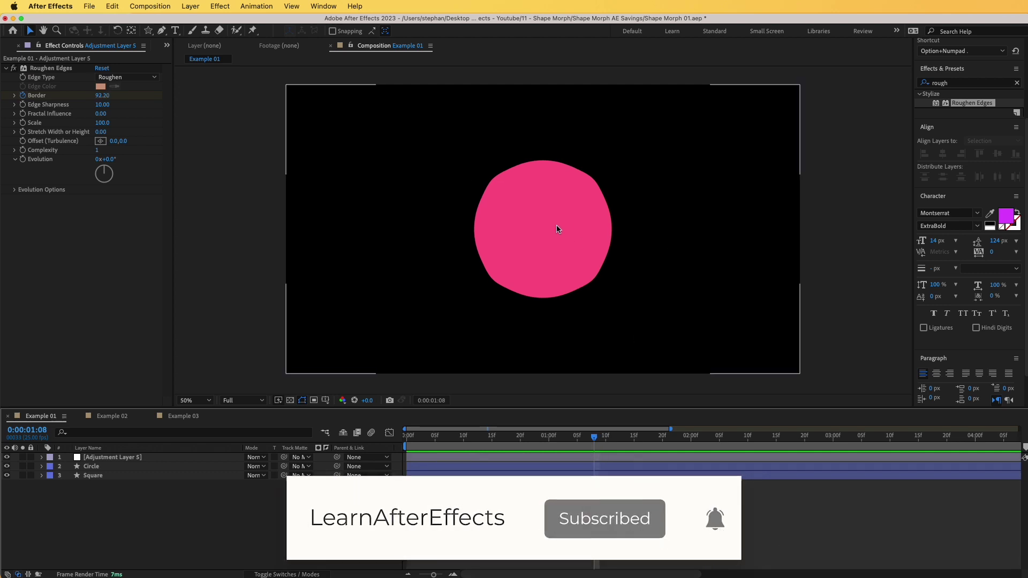
Step: Hide the Circle layer and draw a pink star on a new shape layer, centred horizontally and vertically in the composition
{"action": "left_click", "coordinate": [7, 466]}
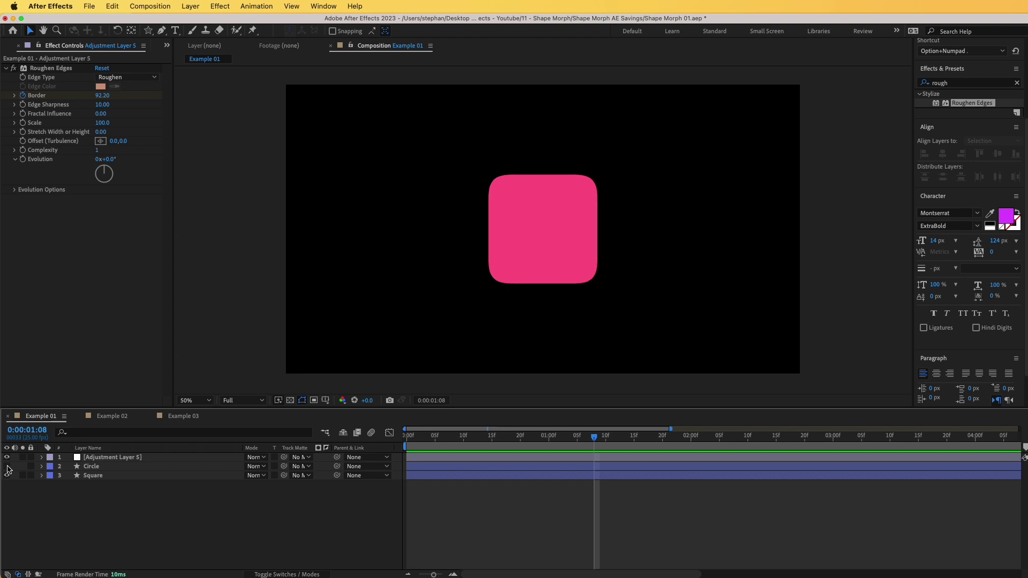
{"action": "left_click", "coordinate": [149, 33]}
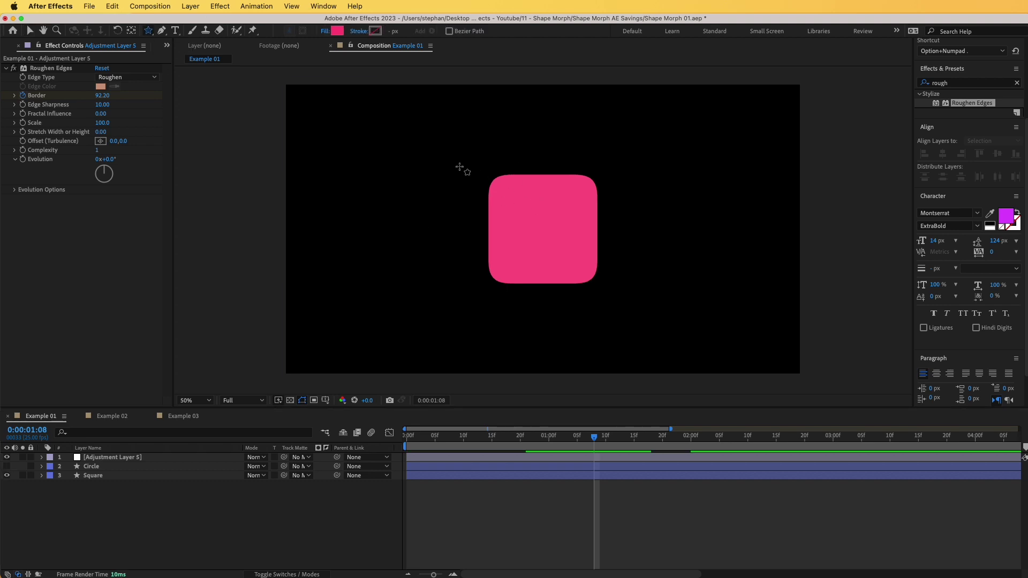
{"action": "mouse_move", "coordinate": [459, 168]}
{"action": "left_mouse_down"}
{"action": "mouse_move", "coordinate": [448, 85]}
{"action": "mouse_move", "coordinate": [457, 65]}
{"action": "left_mouse_up"}
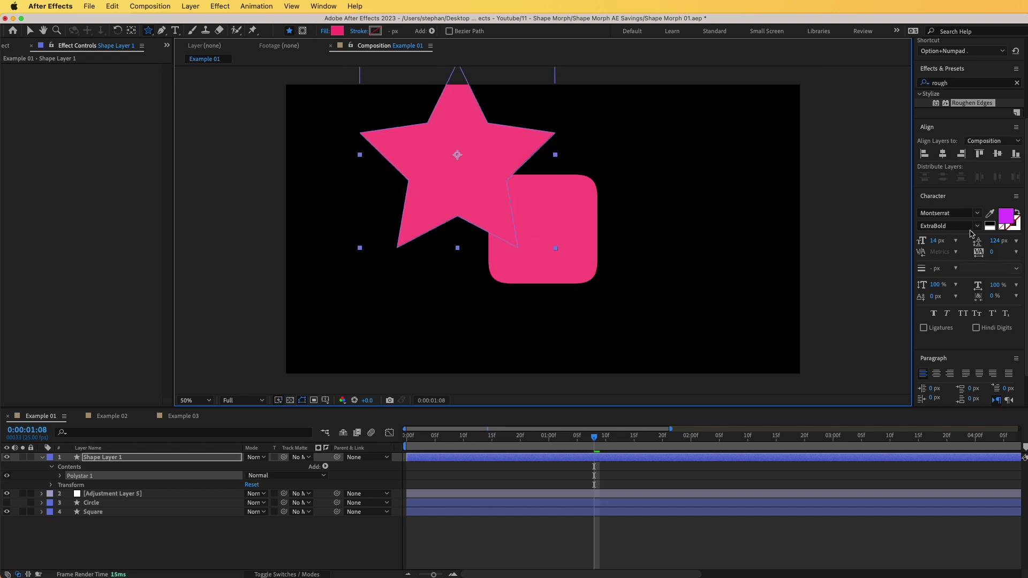
{"action": "left_click", "coordinate": [942, 154]}
{"action": "left_click", "coordinate": [997, 154]}
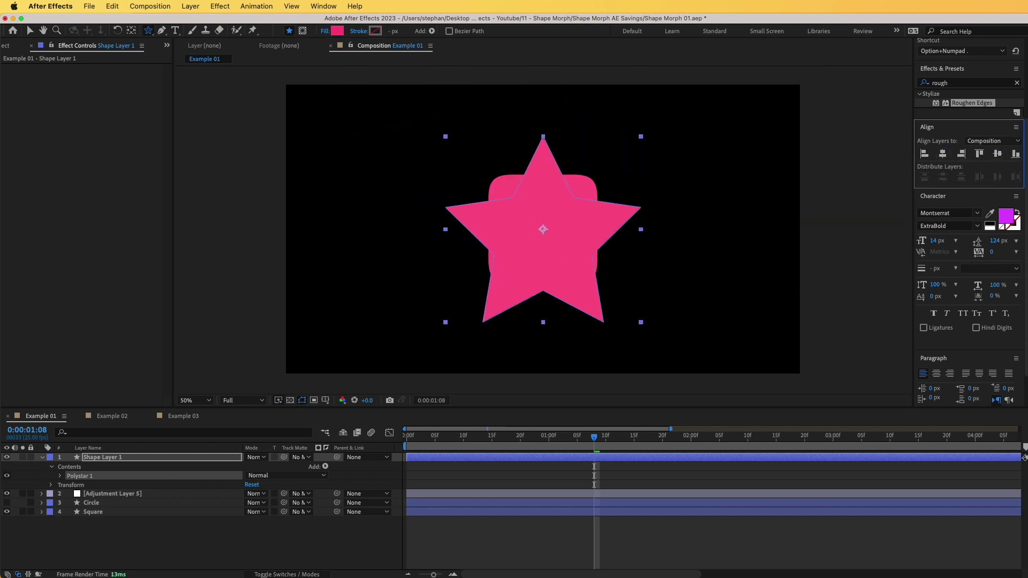
Step: Scale the star layer to 83%
{"action": "key", "text": "s"}
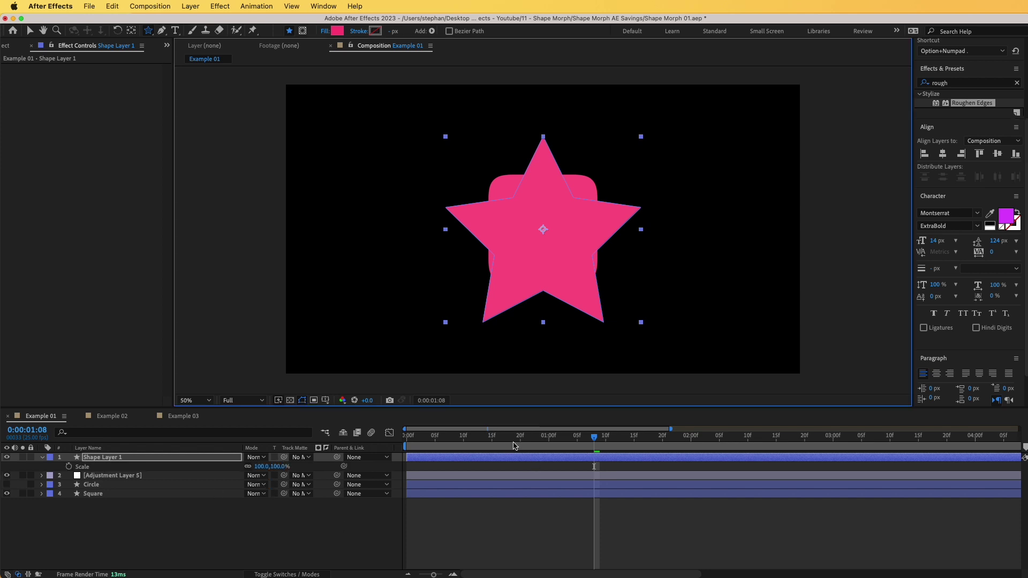
{"action": "key", "text": "space"}
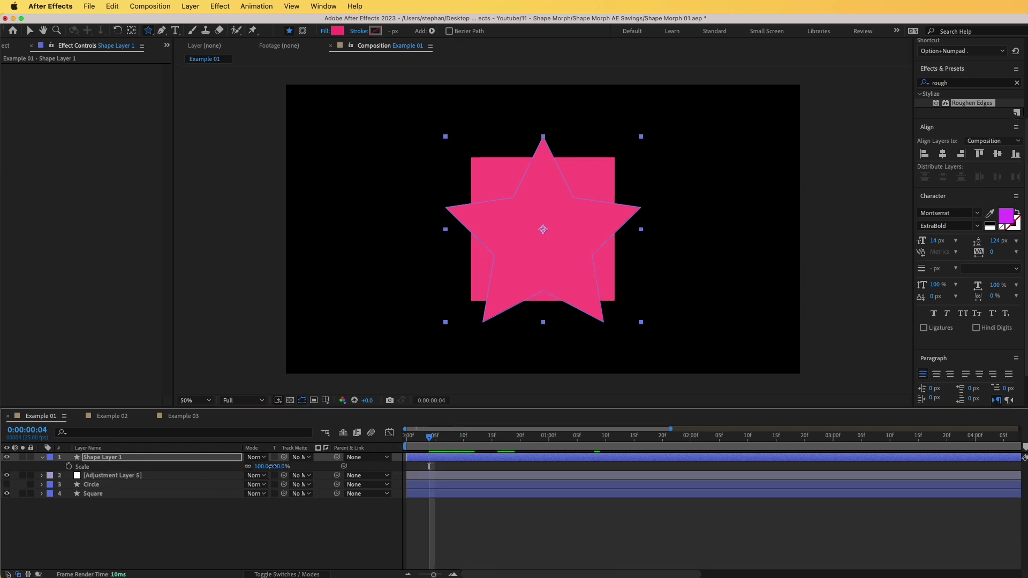
{"action": "left_click_drag", "start_coordinate": [272, 466], "coordinate": [265, 466]}
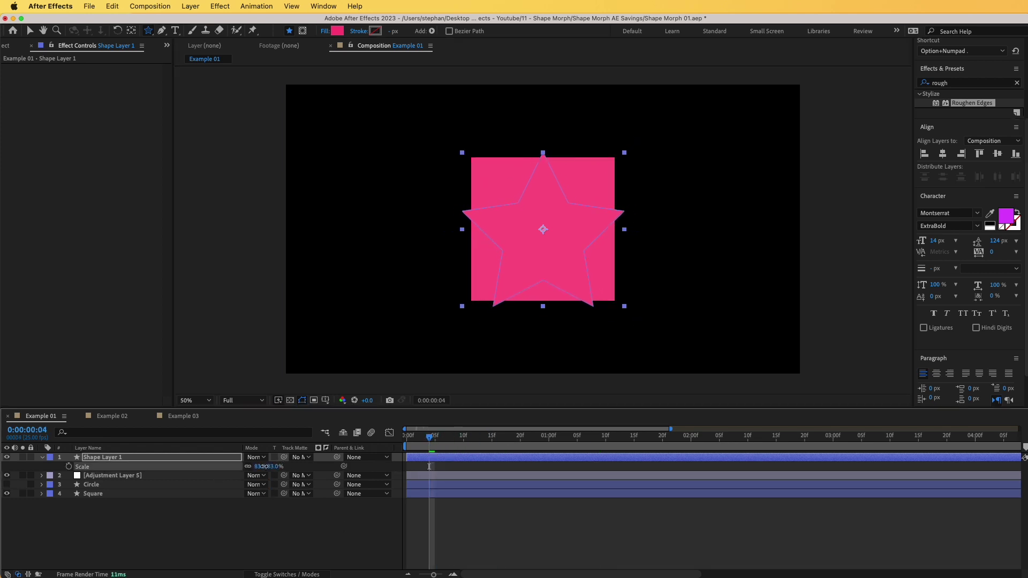
{"action": "left_click", "coordinate": [208, 525]}
Step: Copy the Circle layer's Scale keyframes onto the star layer, starting at 0:00:00:06
{"action": "left_click", "coordinate": [102, 486]}
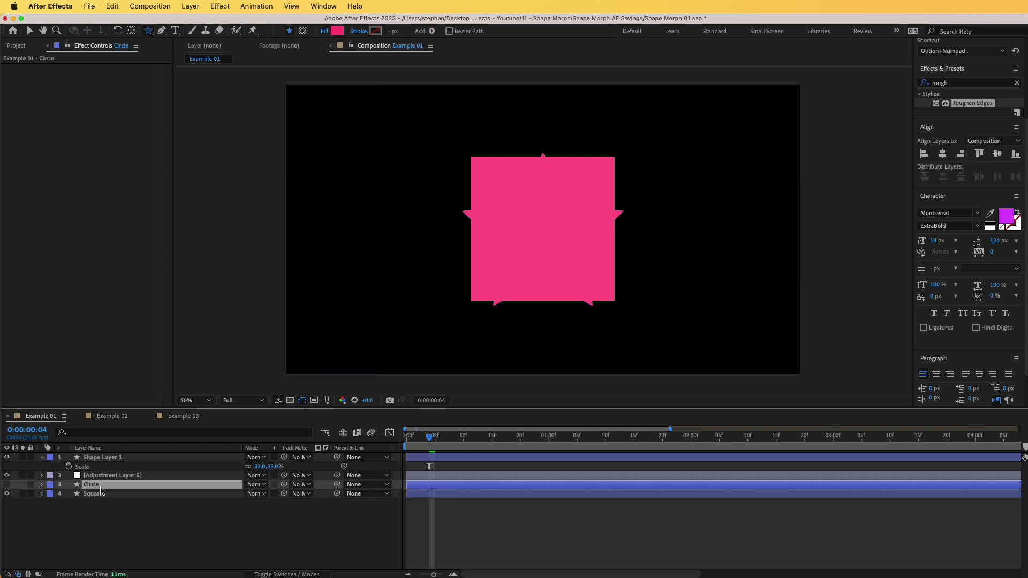
{"action": "key", "text": "s"}
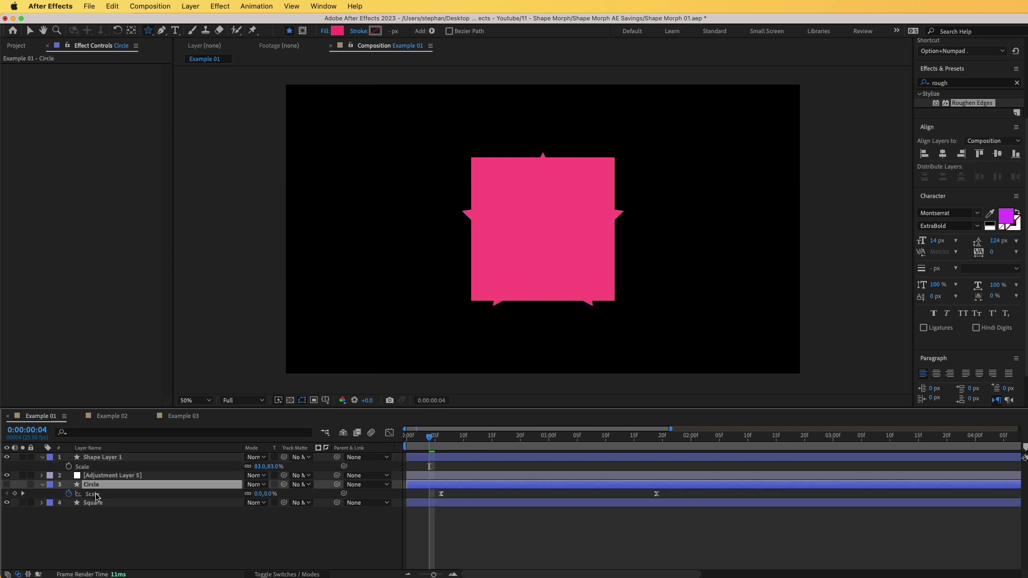
{"action": "left_click", "coordinate": [97, 495]}
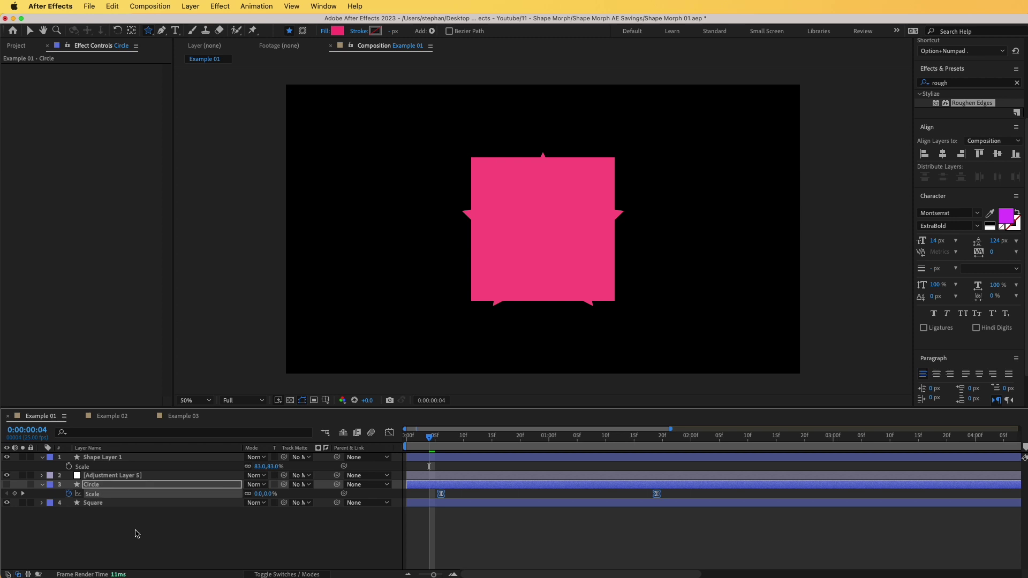
{"action": "left_click", "coordinate": [99, 458]}
{"action": "left_click_drag", "start_coordinate": [430, 437], "coordinate": [442, 440]}
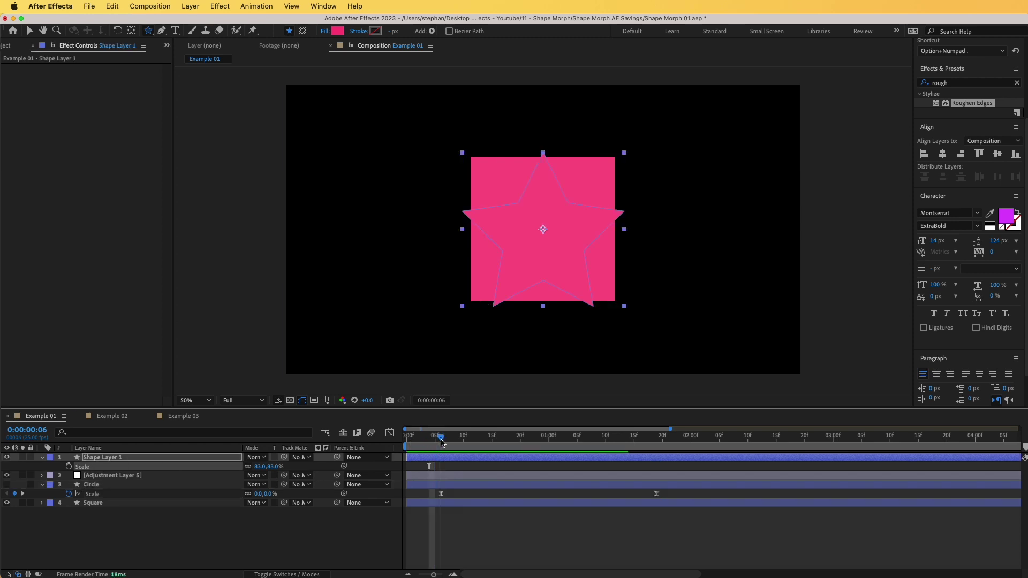
{"action": "key", "text": "super+v"}
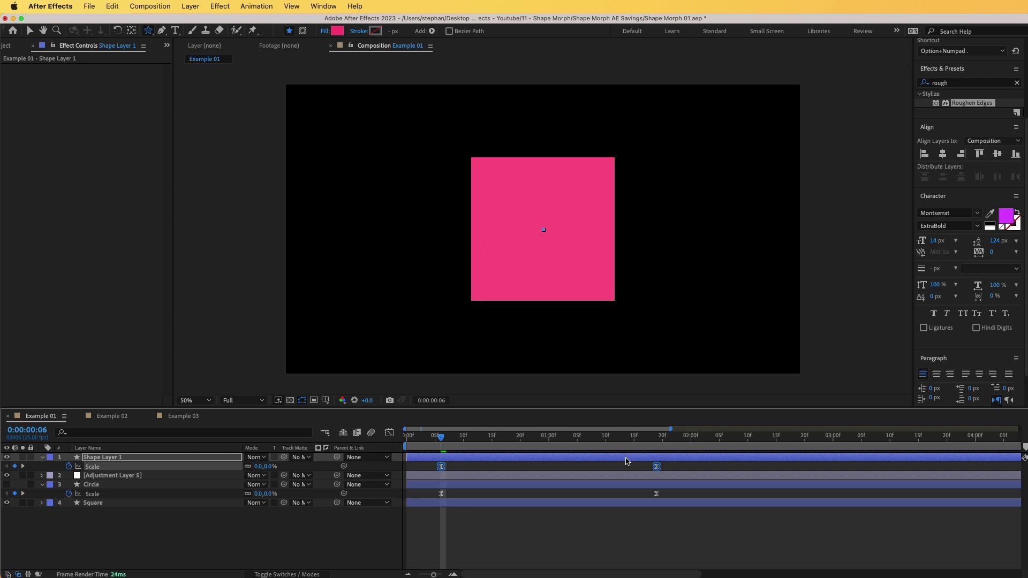
Step: Set the star's ending Scale keyframe at 0:00:01:19 to 83%
{"action": "left_click", "coordinate": [658, 440]}
{"action": "left_click", "coordinate": [280, 466]}
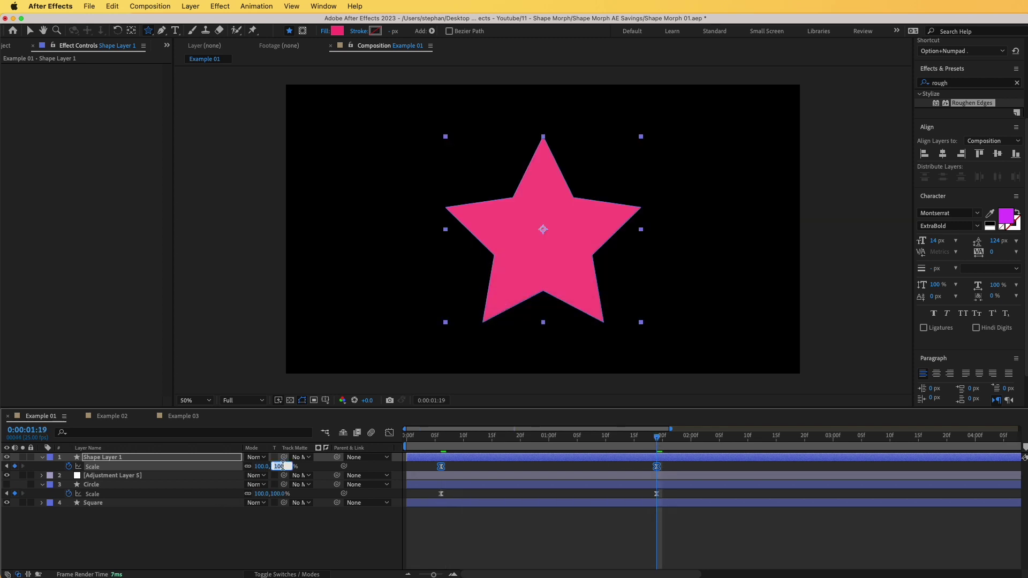
{"action": "type", "text": "83"}
{"action": "key", "text": "Return"}
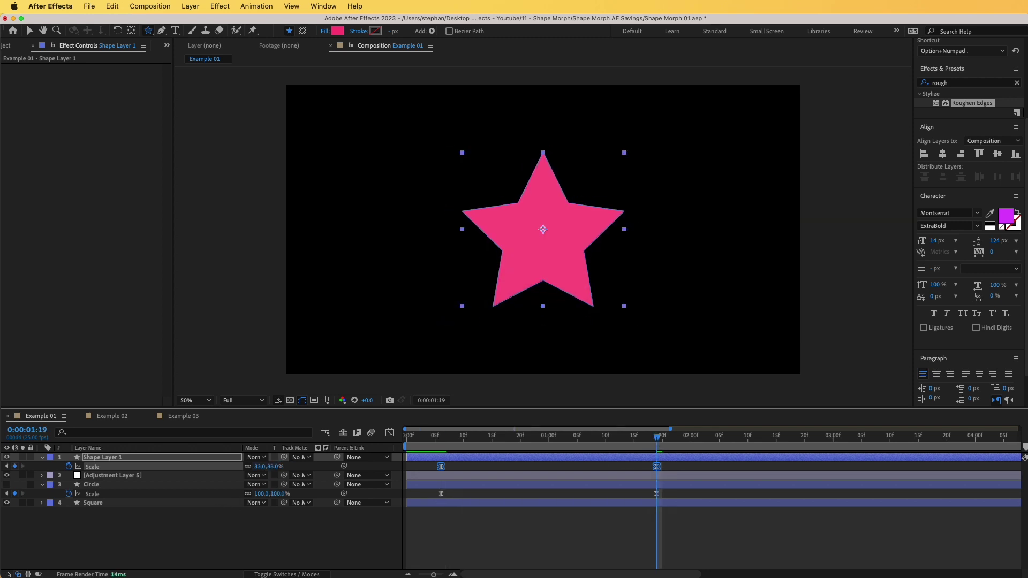
Step: Place the star layer beneath the adjustment layer and preview the square-to-star morph
{"action": "left_click_drag", "start_coordinate": [101, 458], "coordinate": [92, 481]}
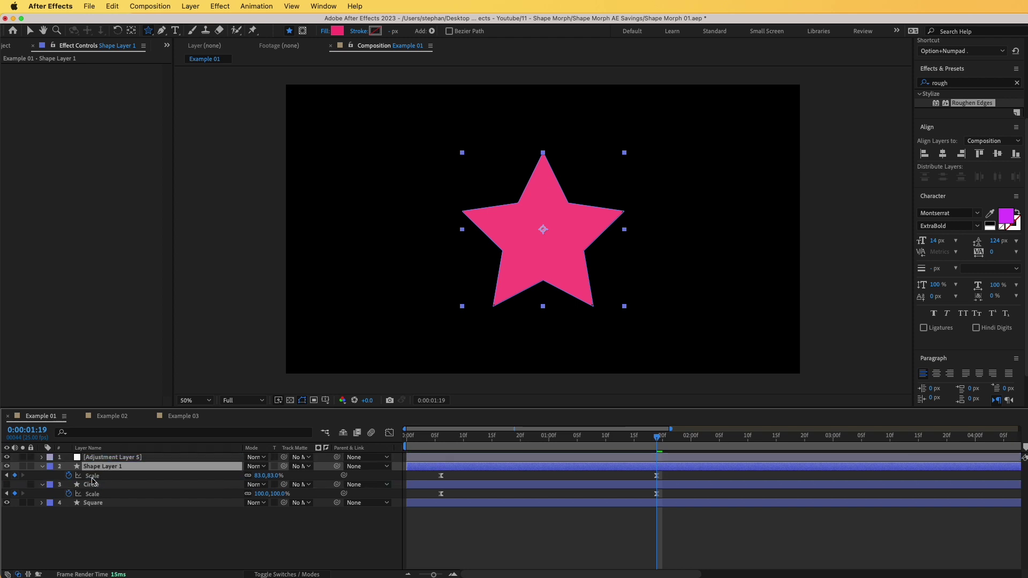
{"action": "left_click", "coordinate": [441, 475]}
{"action": "left_click", "coordinate": [449, 440]}
{"action": "key", "text": "space"}
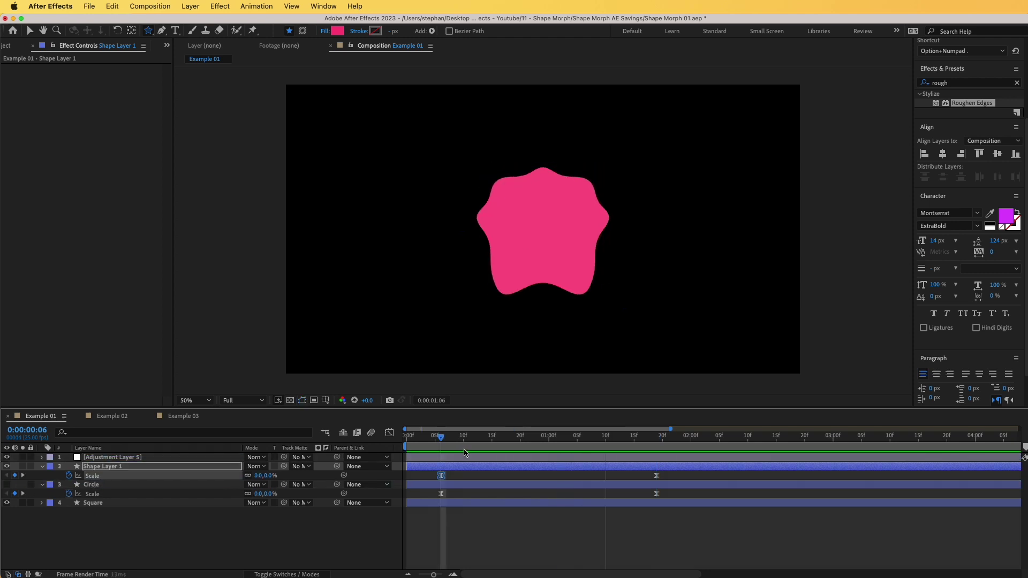
{"action": "key", "text": "space"}
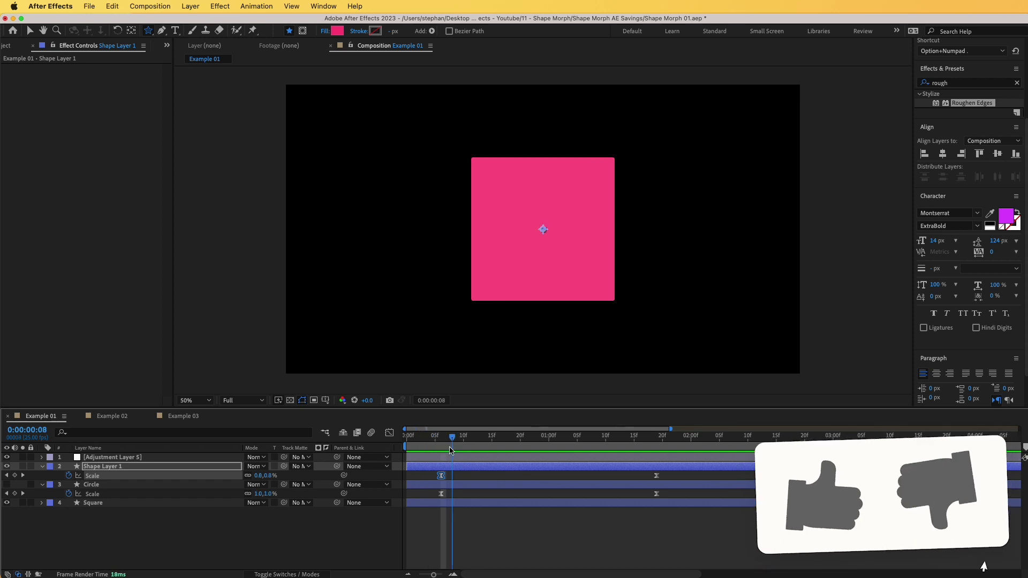
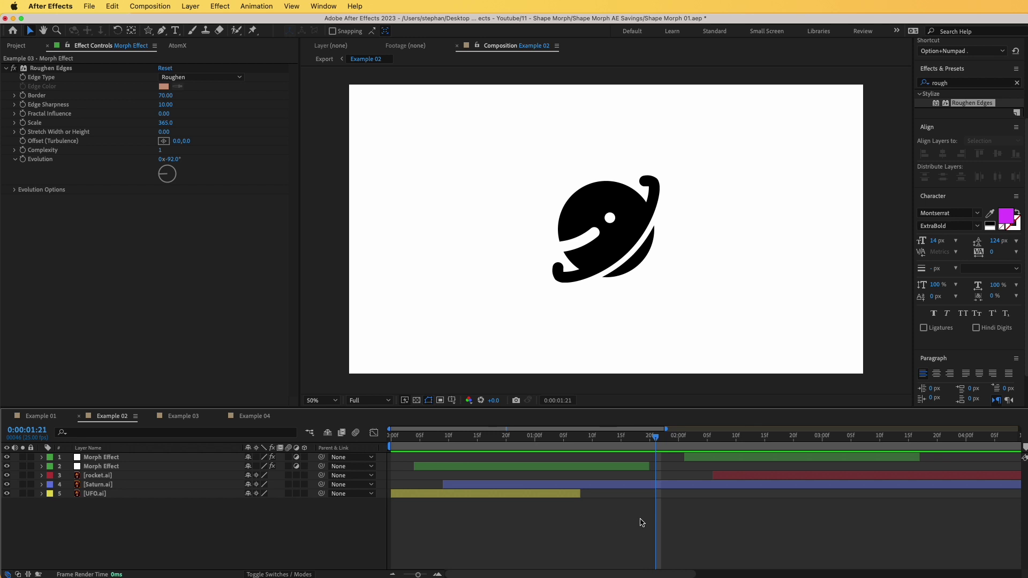
Step: Open the Example 03 composition, test moving Blob 01 towards the central blob, and undo the move
{"action": "left_click", "coordinate": [183, 417]}
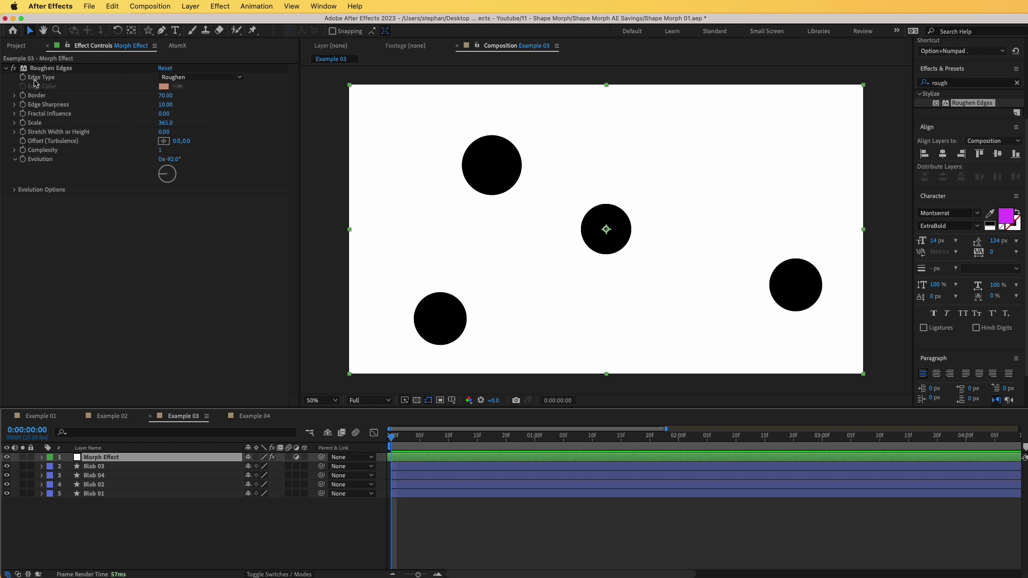
{"action": "left_click", "coordinate": [96, 494]}
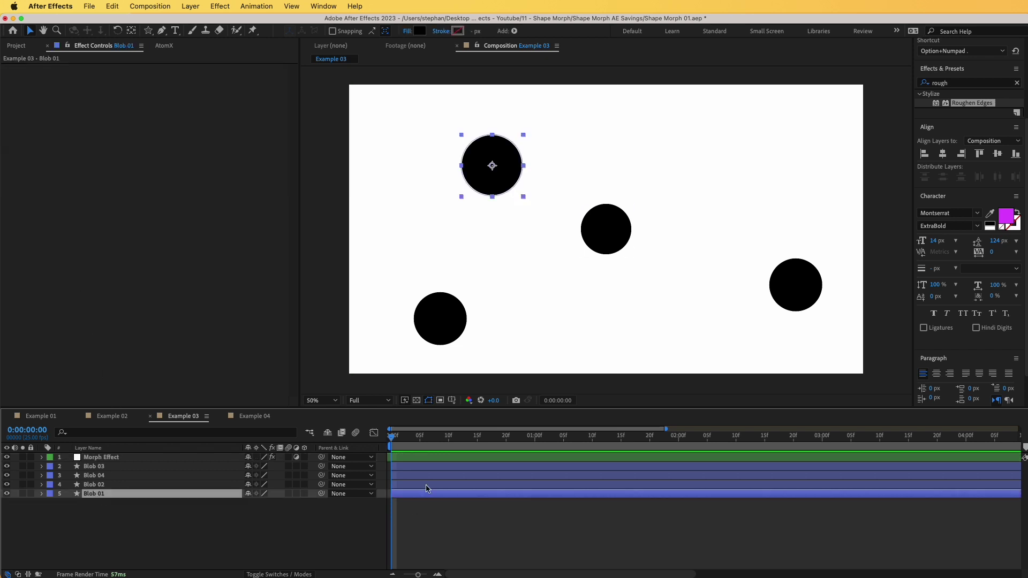
{"action": "left_click_drag", "start_coordinate": [490, 183], "coordinate": [575, 260]}
{"action": "key", "text": "super+z"}
Step: Add Position keyframes at the first frame to Blob 01, Blob 02 and Blob 04
{"action": "left_click", "coordinate": [99, 476], "text": "shift"}
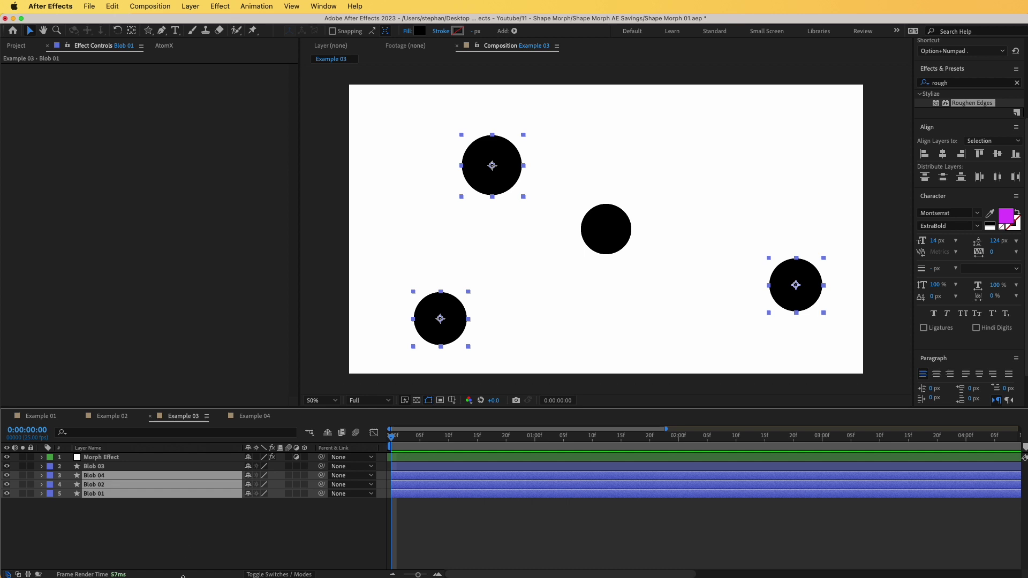
{"action": "key", "text": "p"}
{"action": "left_click", "coordinate": [68, 485]}
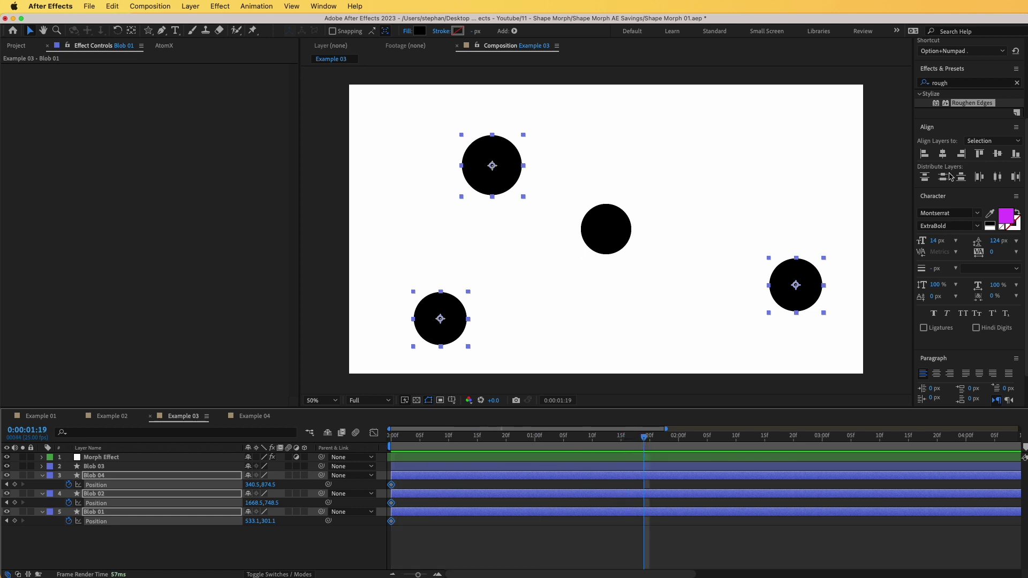
Step: At 0:00:01:19, centre Blob 01, Blob 02 and Blob 04 horizontally and vertically in the composition
{"action": "left_click", "coordinate": [943, 155]}
{"action": "left_click", "coordinate": [1000, 156]}
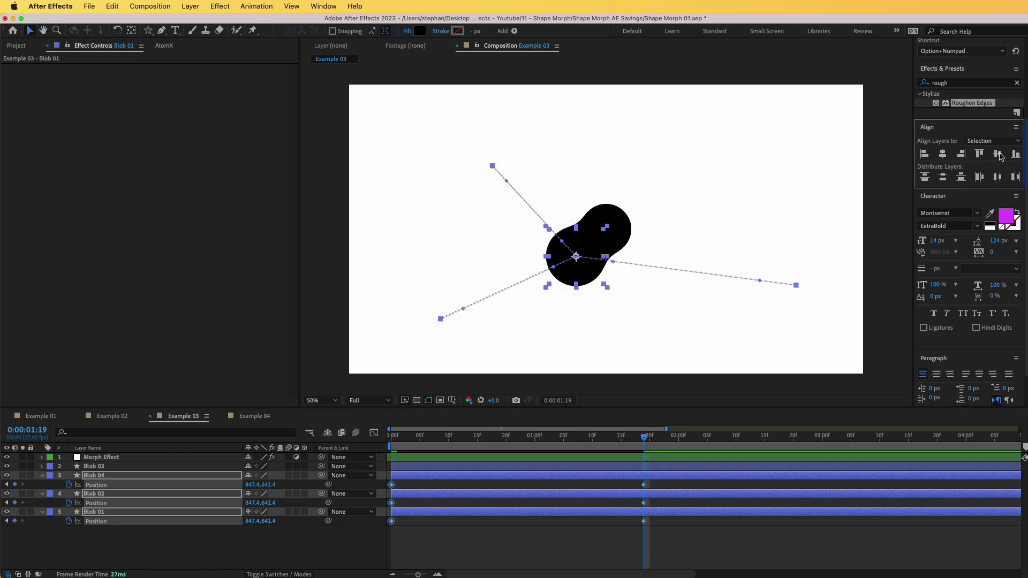
{"action": "left_click", "coordinate": [943, 156]}
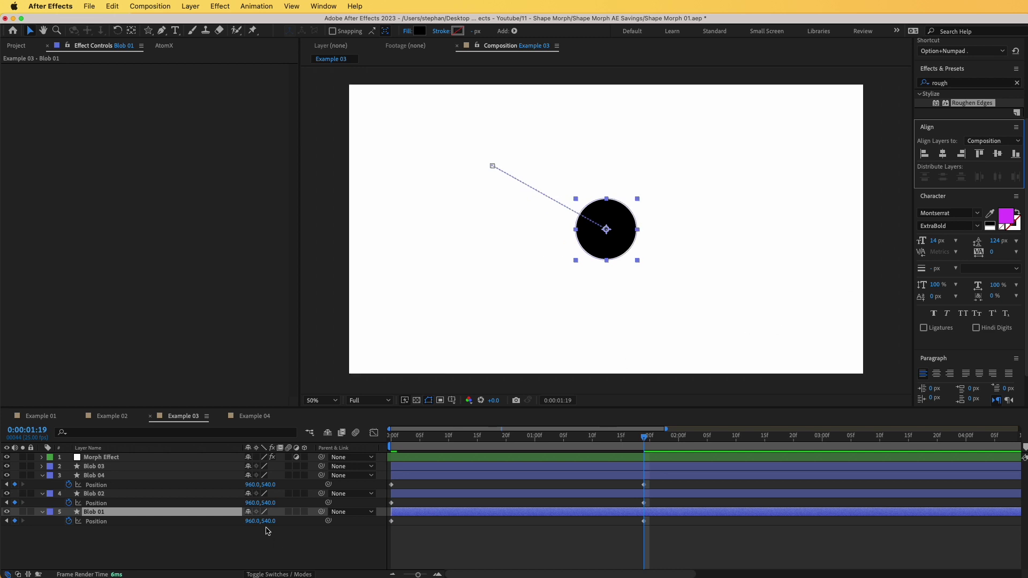
Step: Apply Easy Ease to all Position keyframes of the three blobs and preview the merging animation
{"action": "left_click_drag", "start_coordinate": [654, 481], "coordinate": [383, 535]}
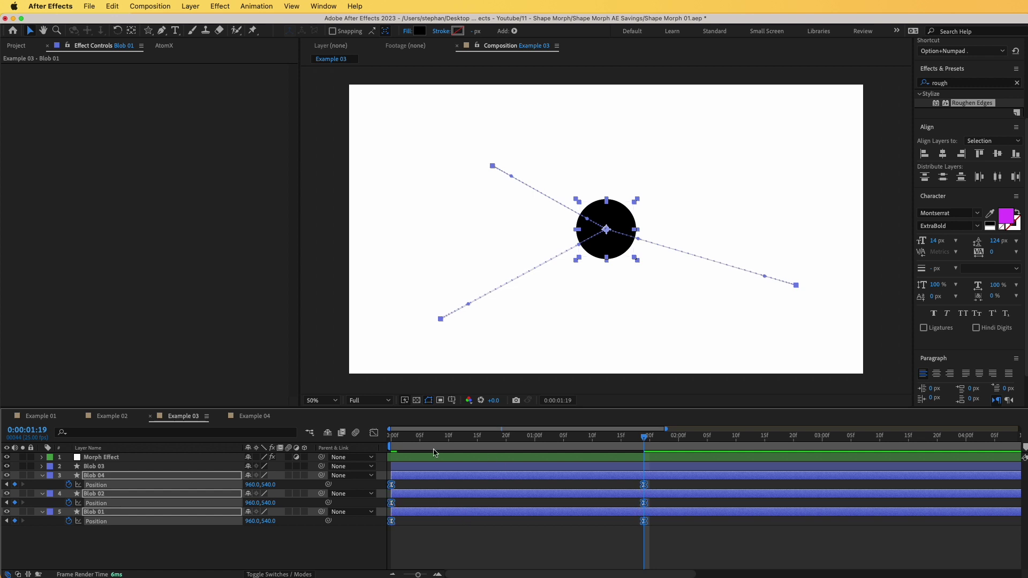
{"action": "left_click", "coordinate": [348, 553]}
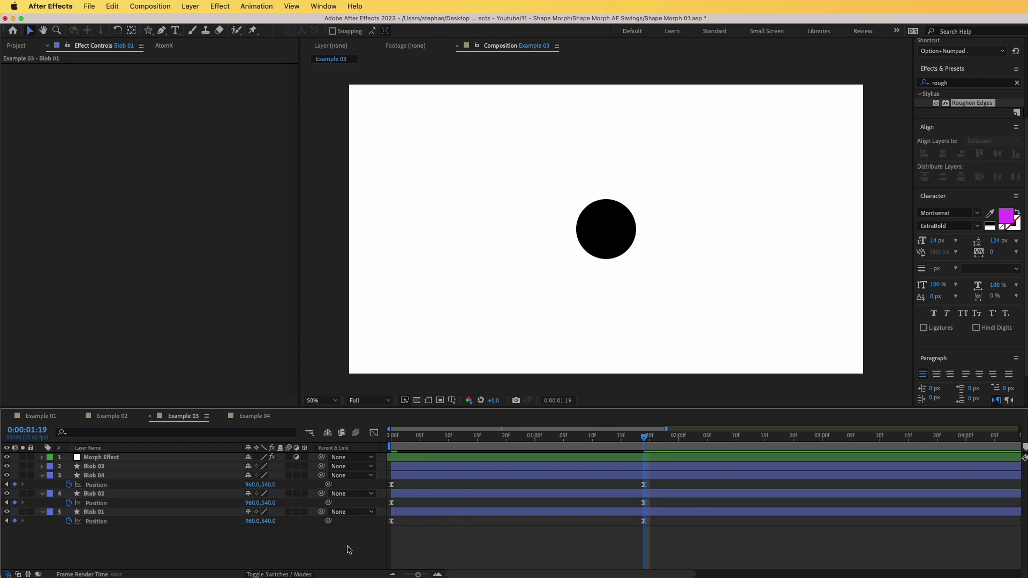
{"action": "key", "text": "space"}
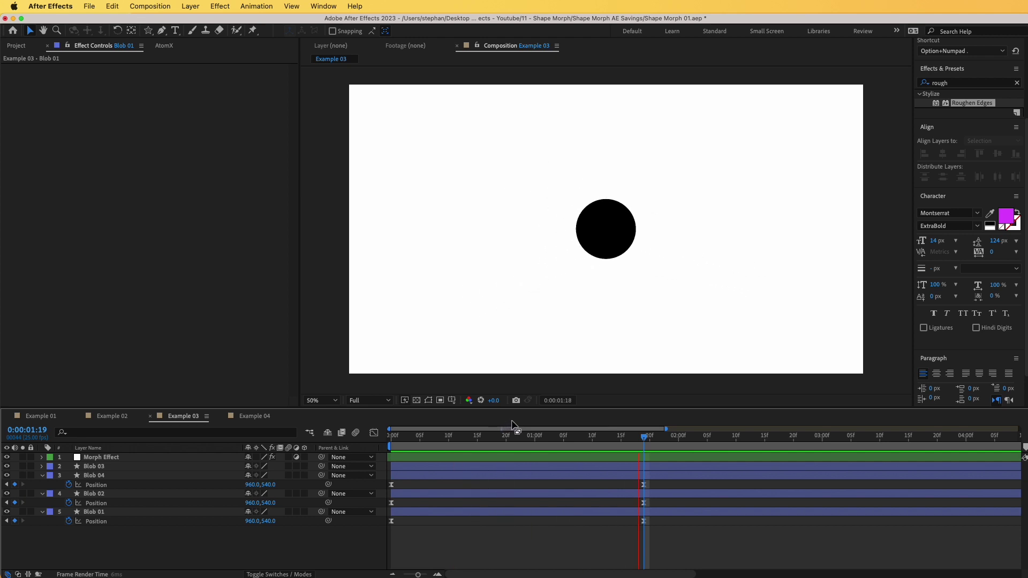
Step: Stagger the blobs by moving the first Position keyframe to about 0:00:00:08 for Blob 04 and 0:00:00:16 for Blob 02, and preview
{"action": "left_click_drag", "start_coordinate": [391, 485], "coordinate": [450, 486]}
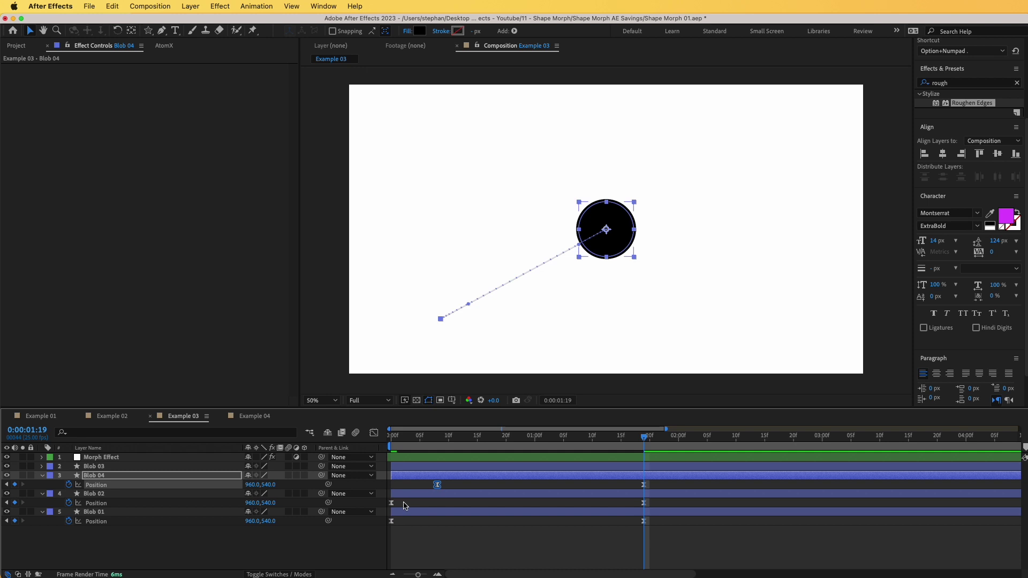
{"action": "left_click_drag", "start_coordinate": [393, 504], "coordinate": [485, 503]}
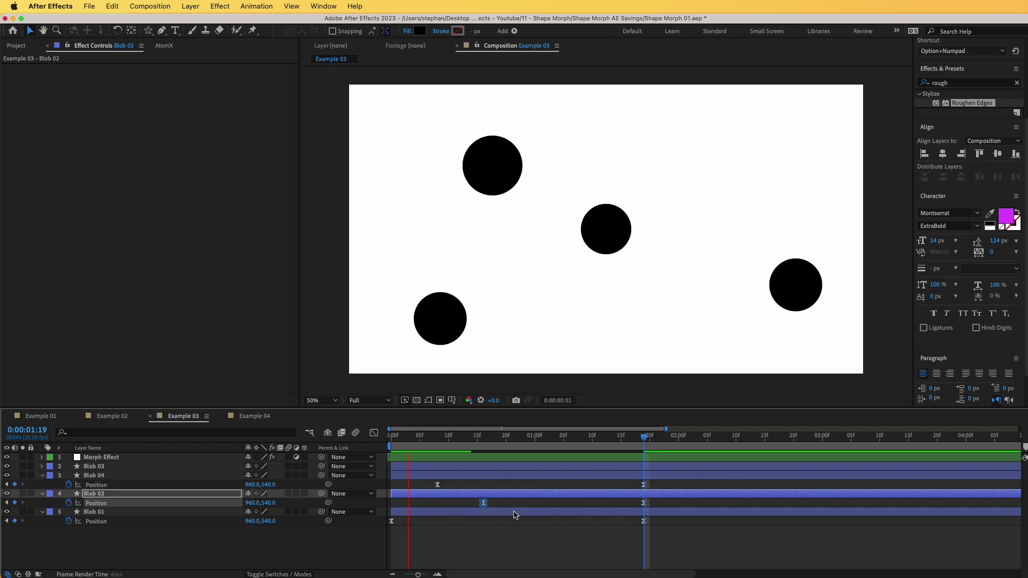
{"action": "key", "text": "space"}
Step: Scrub through the Example 04 composition to review the morph between square and star
{"action": "left_click_drag", "start_coordinate": [498, 440], "coordinate": [624, 475]}
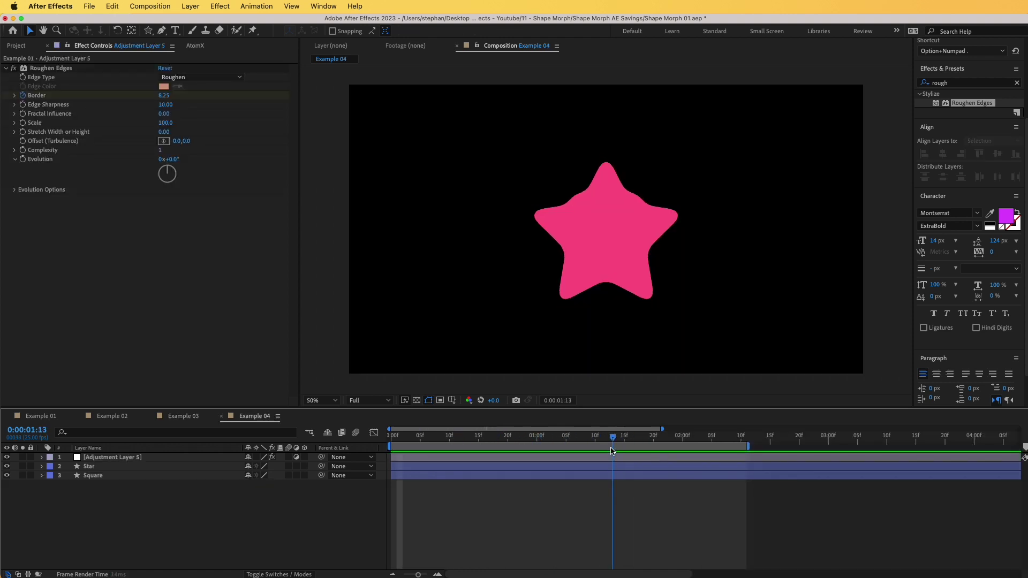
{"action": "left_click_drag", "start_coordinate": [559, 457], "coordinate": [520, 452]}
{"action": "left_click", "coordinate": [394, 469]}
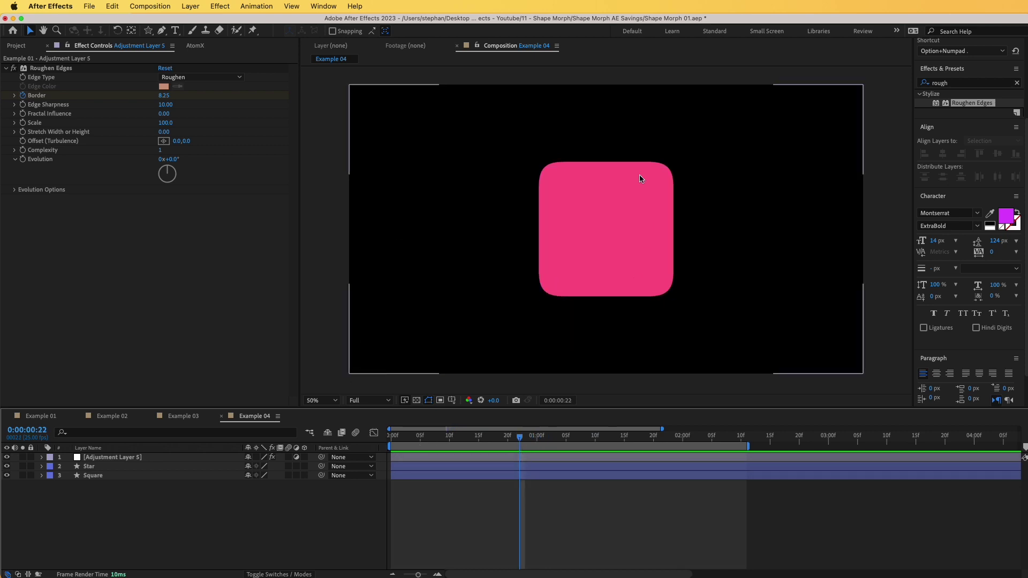
{"action": "left_click_drag", "start_coordinate": [524, 440], "coordinate": [628, 450]}
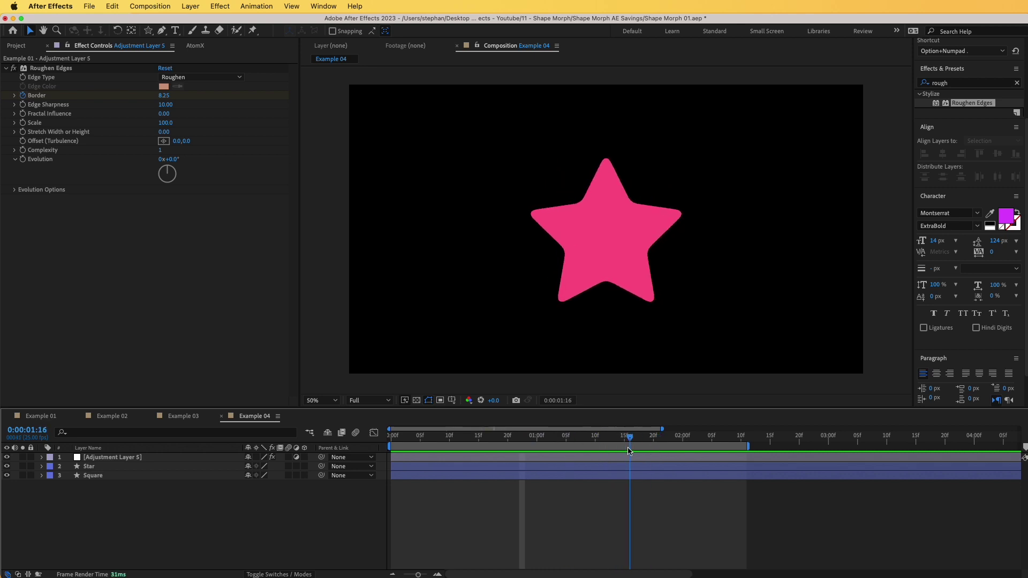
Step: Add a null object beneath the adjustment layer and parent the Star and Square layers to it
{"action": "right_click", "coordinate": [340, 490]}
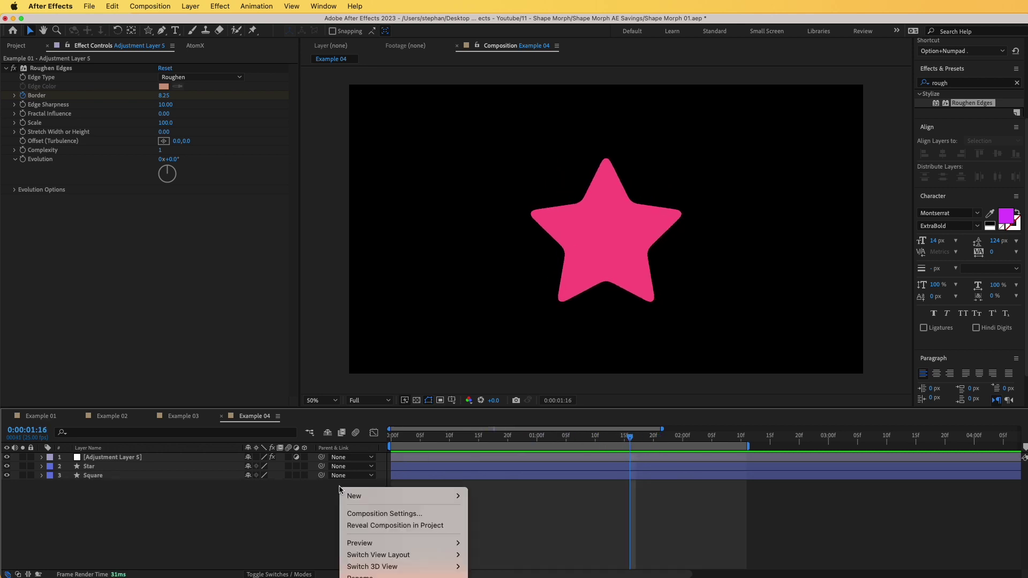
{"action": "mouse_move", "coordinate": [353, 496]}
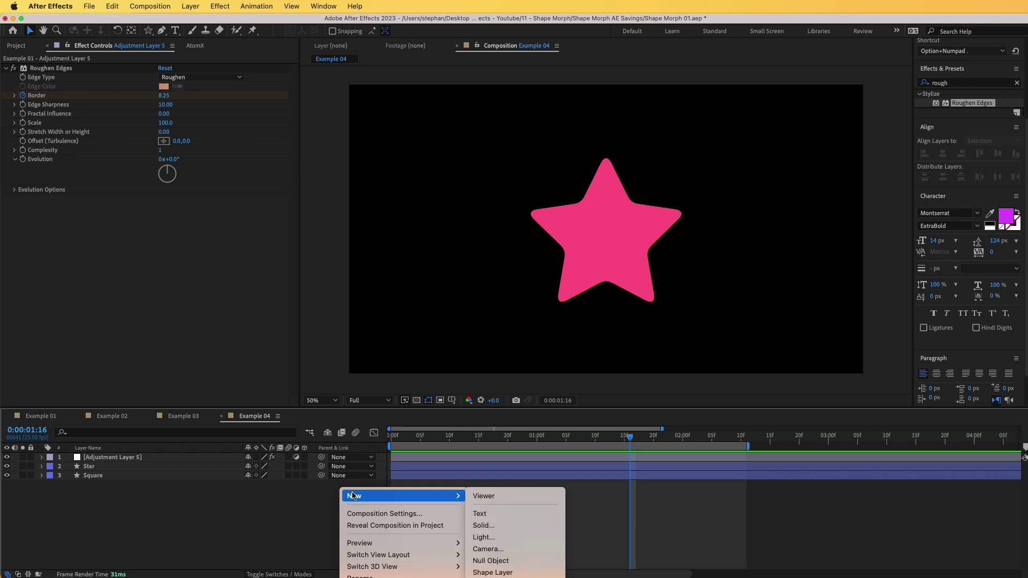
{"action": "left_click", "coordinate": [491, 561]}
{"action": "left_click_drag", "start_coordinate": [94, 458], "coordinate": [102, 475]}
{"action": "left_click_drag", "start_coordinate": [320, 476], "coordinate": [210, 468]}
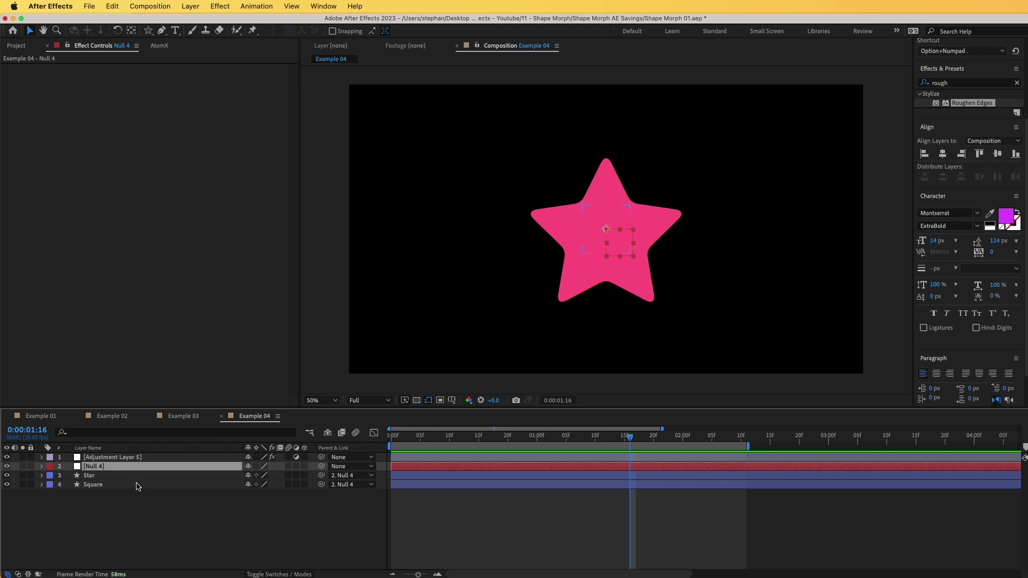
Step: Apply the AtomX preset MID_Loop_Bounce_Roll_Overshoot_CW_T to the null layer
{"action": "left_click_drag", "start_coordinate": [629, 436], "coordinate": [484, 437]}
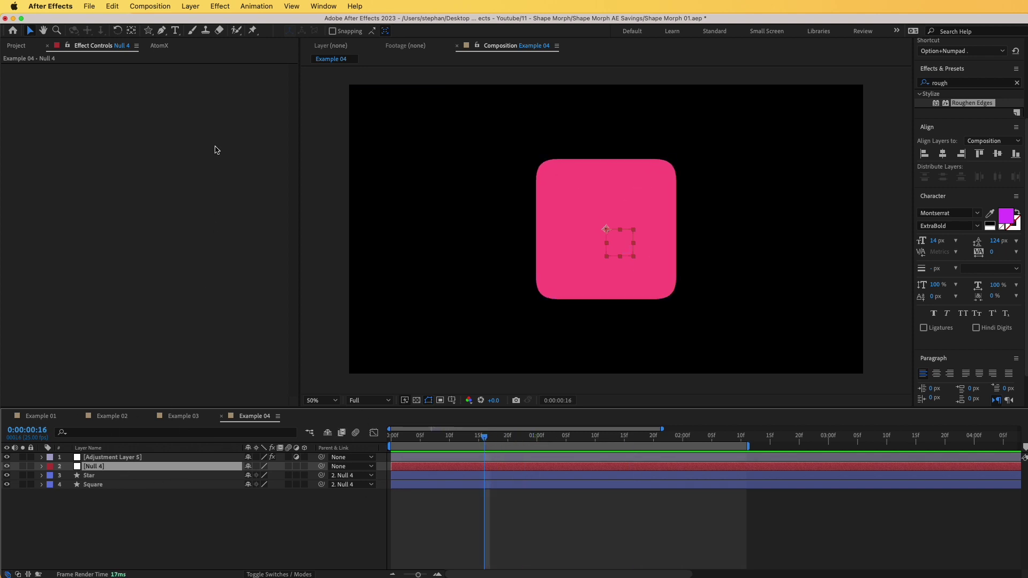
{"action": "left_click", "coordinate": [159, 47]}
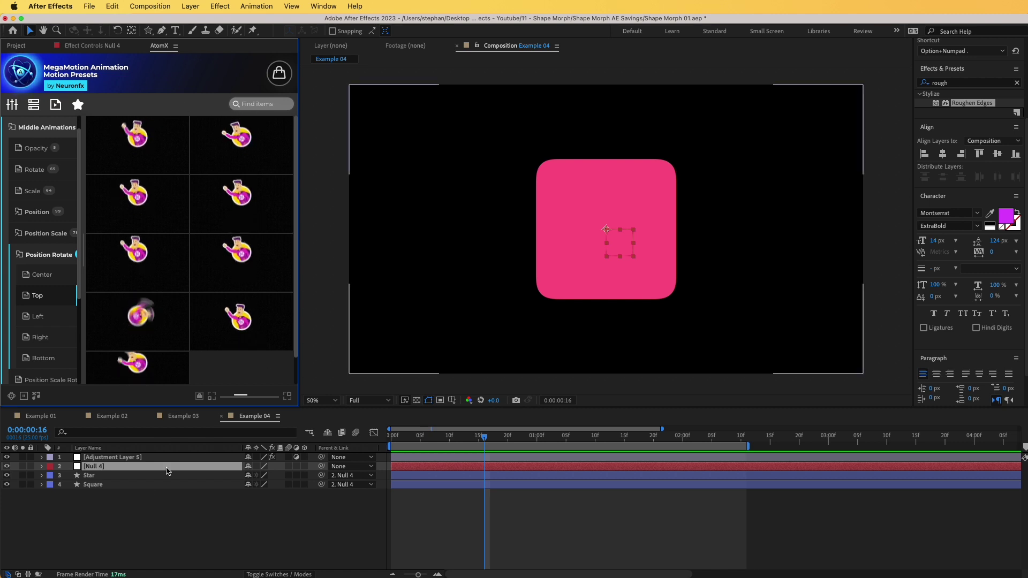
{"action": "mouse_move", "coordinate": [138, 260]}
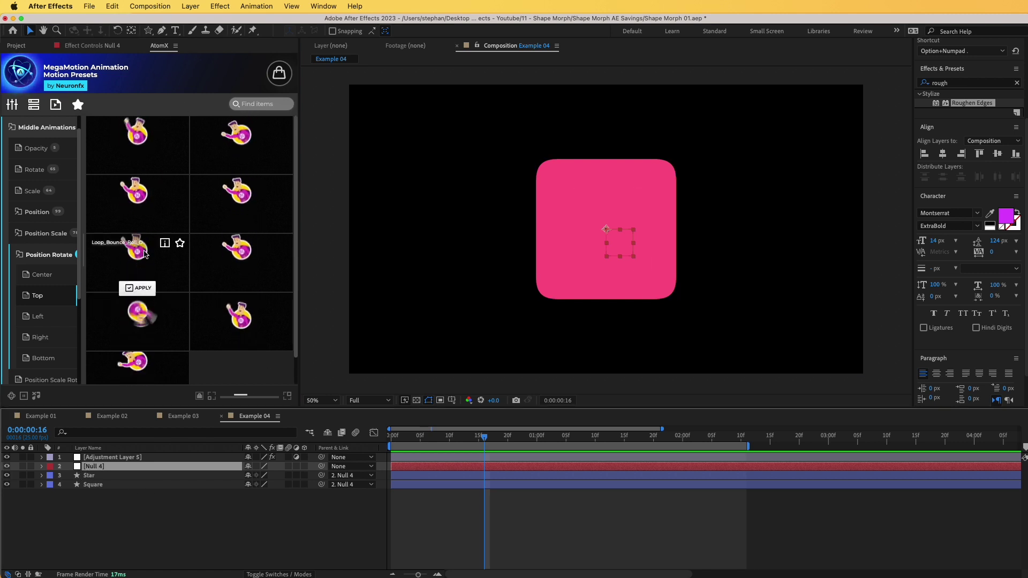
{"action": "left_click", "coordinate": [143, 289]}
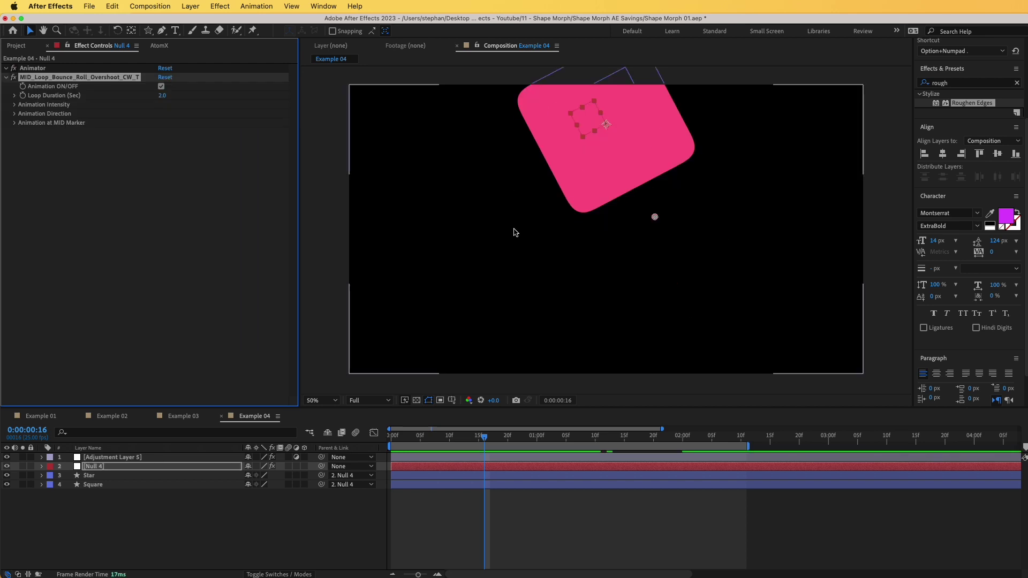
{"action": "left_click", "coordinate": [423, 513]}
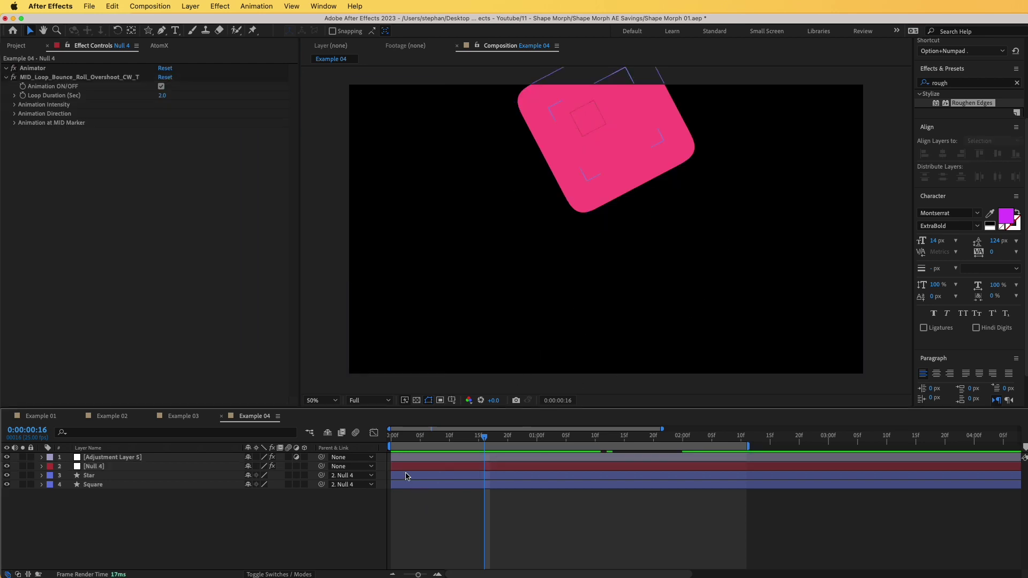
Step: Shift the null layer to start at about 0:00:00:13 and preview the bouncing, rolling morph
{"action": "mouse_move", "coordinate": [405, 442]}
{"action": "left_mouse_down"}
{"action": "mouse_move", "coordinate": [392, 442]}
{"action": "mouse_move", "coordinate": [572, 443]}
{"action": "left_mouse_up"}
{"action": "left_click_drag", "start_coordinate": [406, 470], "coordinate": [391, 437]}
{"action": "key", "text": "space"}
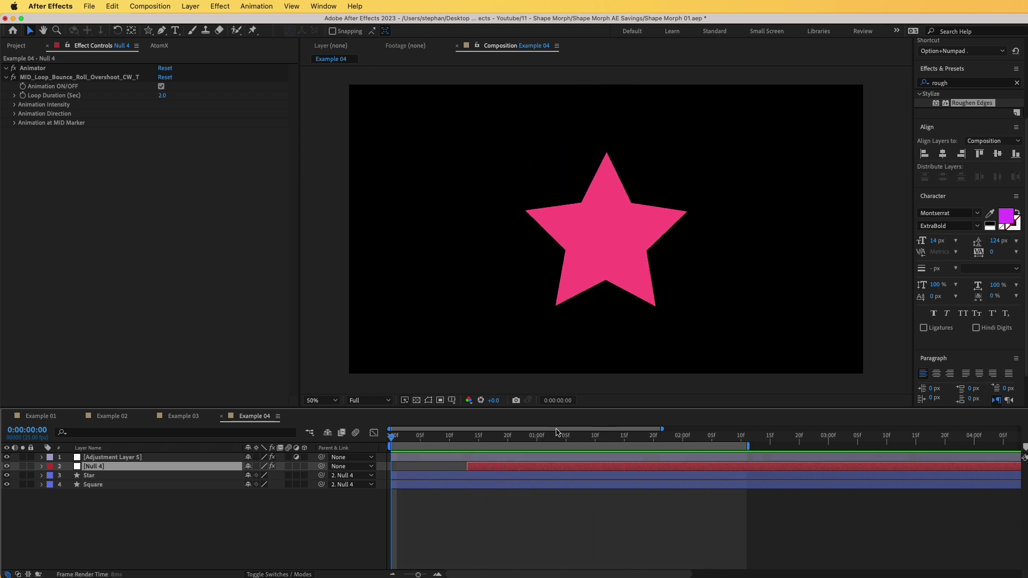
{"action": "left_click_drag", "start_coordinate": [475, 437], "coordinate": [654, 440]}
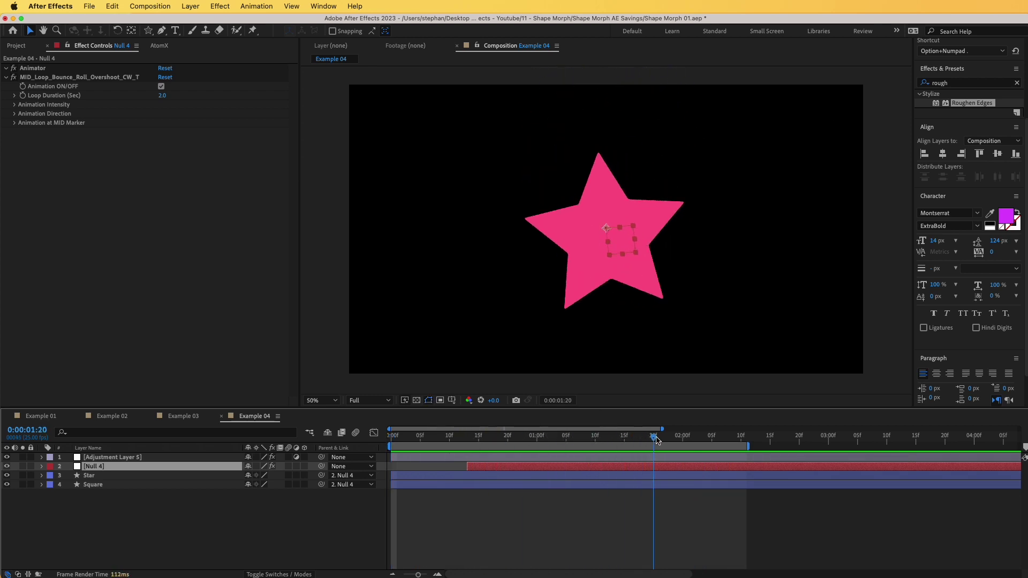